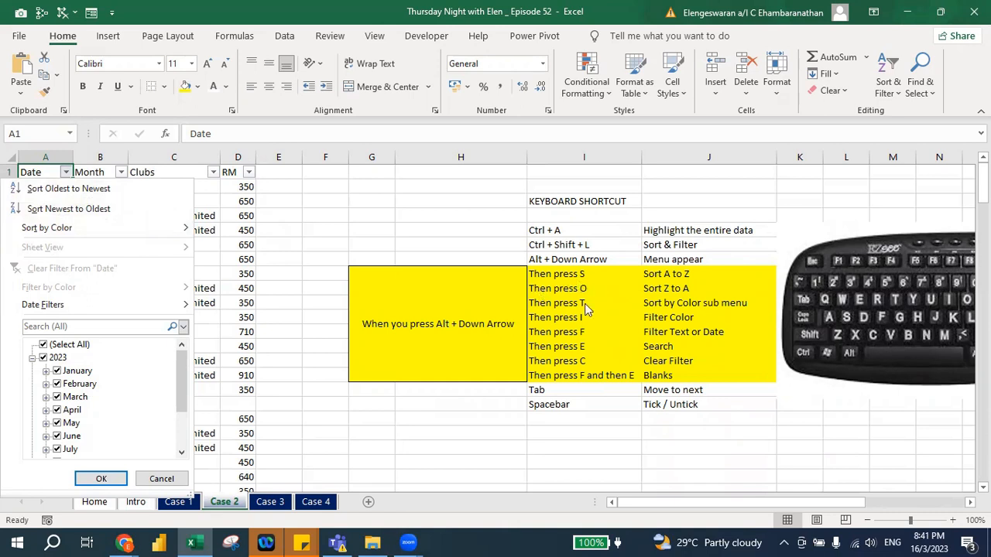
- Sort the table by Date from oldest to newest, and by Month from A to Z
key(Escape)
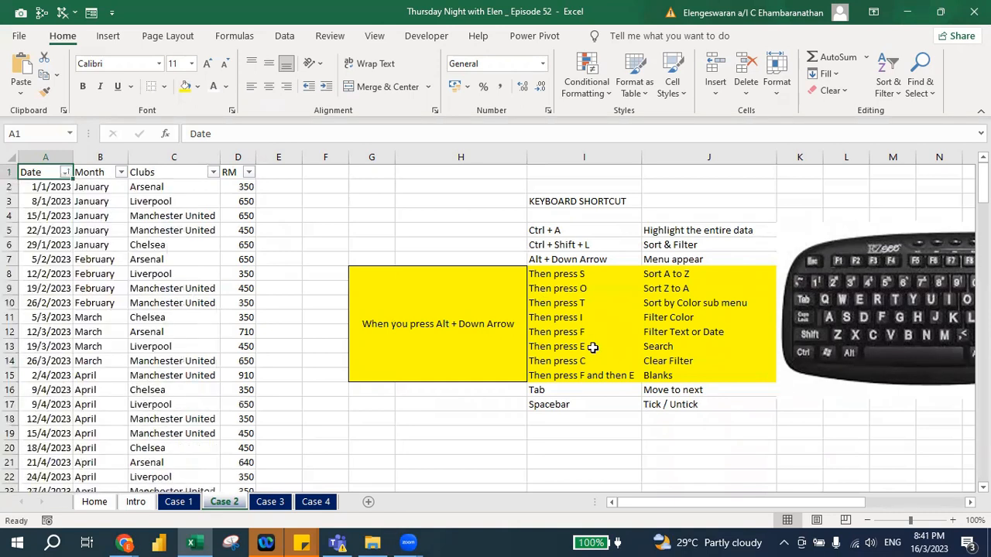
key(Tab)
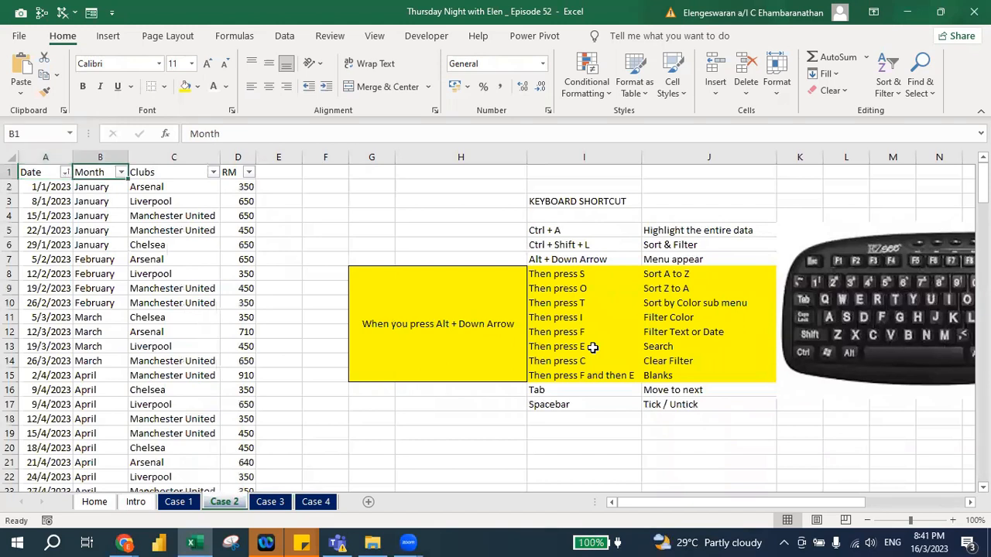
key(alt+Down)
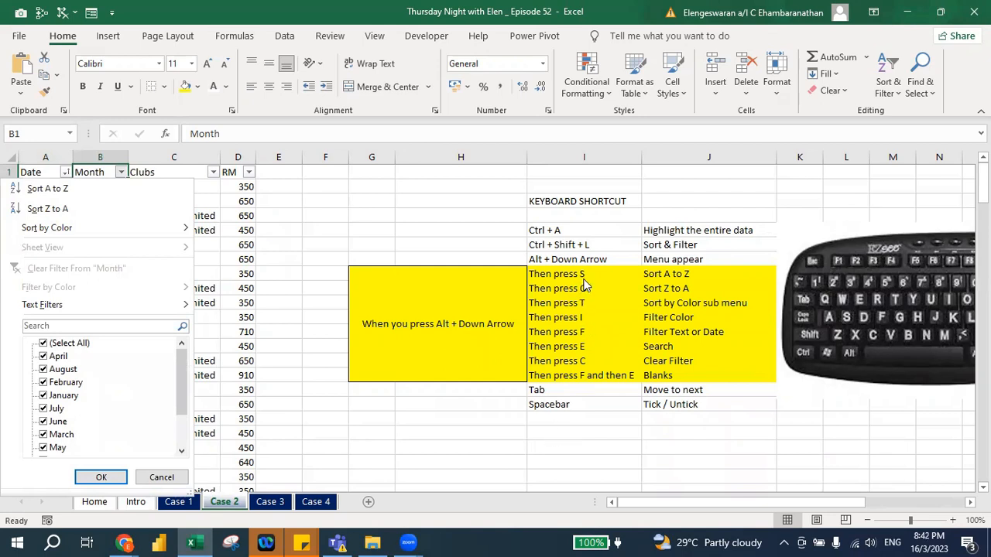
key(s)
key(Down)
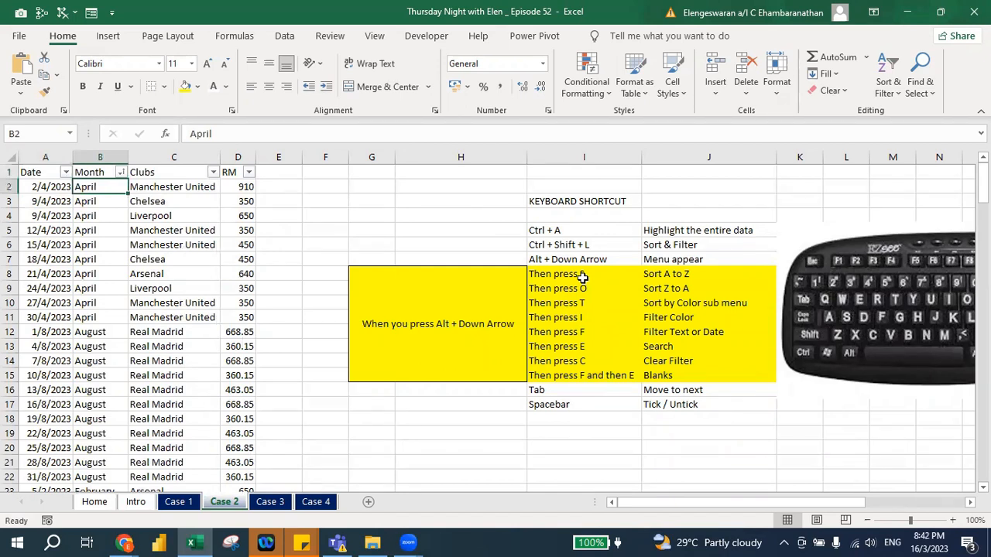
key(ctrl+Down)
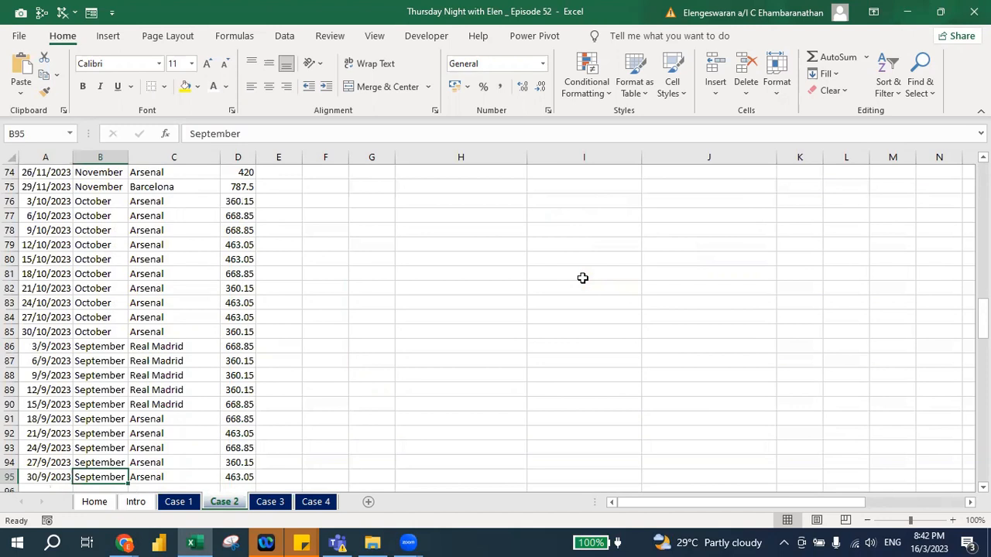
- Sort the table by the Month column from Z to A
key(ctrl+Up)
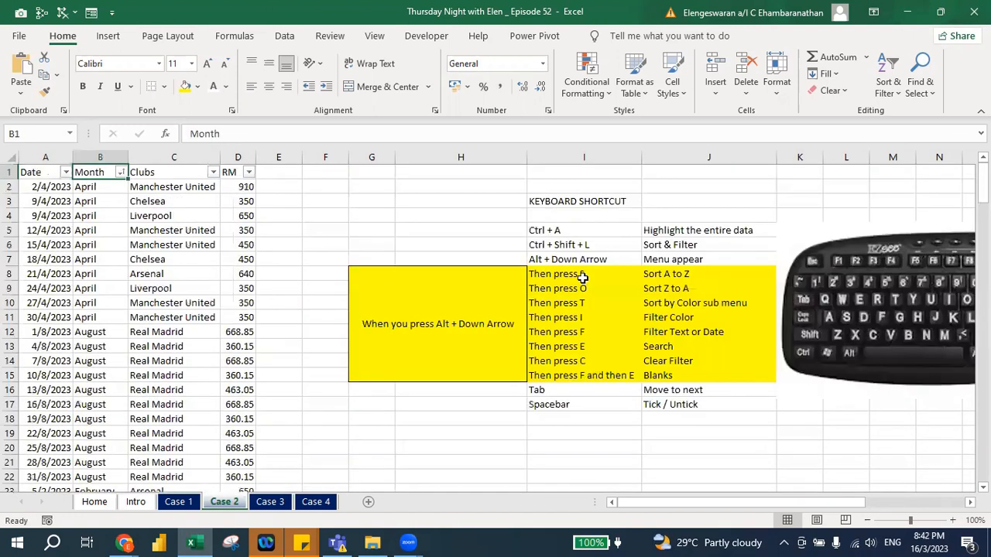
key(alt+Down)
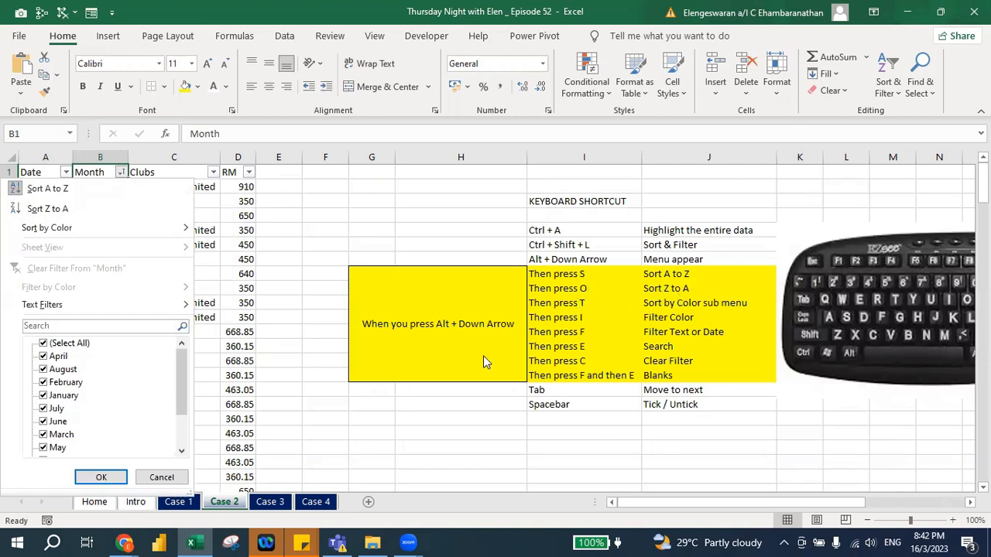
key(Escape)
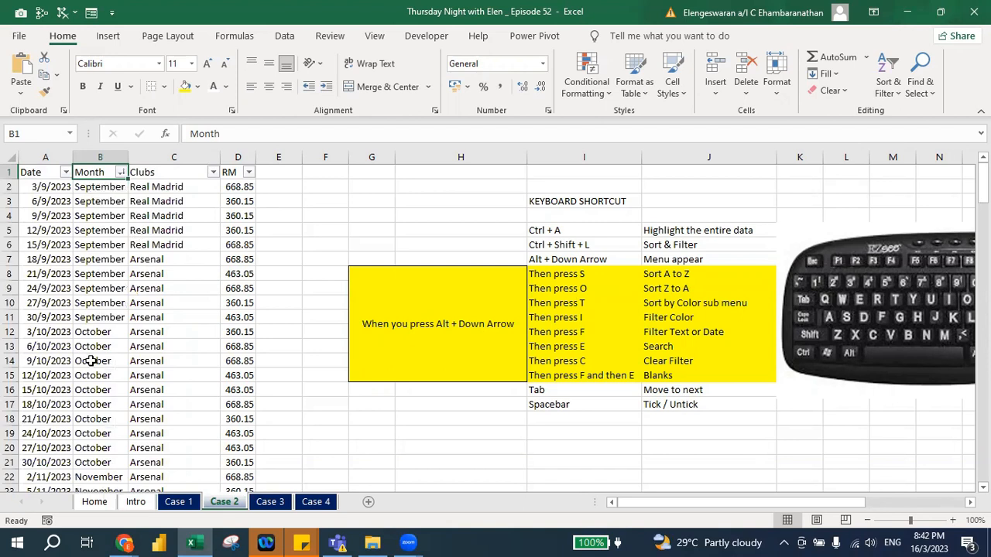
- Replace the first club under the Clubs header, in C2, with "Zoo Club"
key(Right)
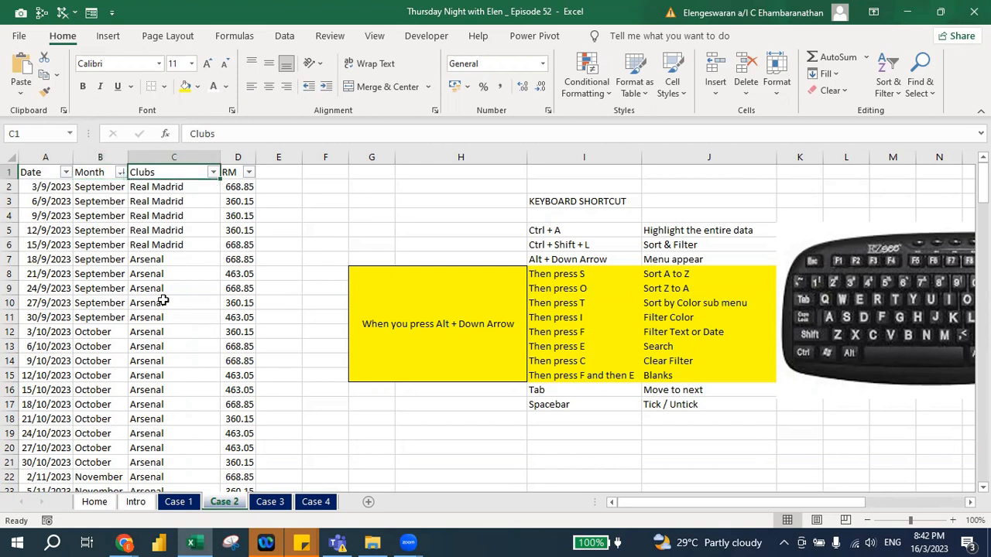
key(Down)
text(Zoo)
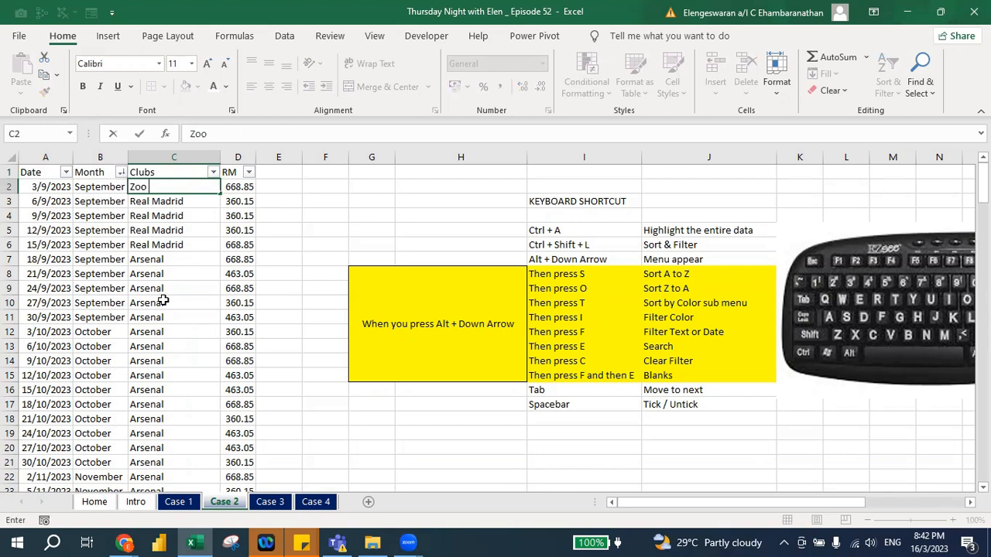
text( Club)
key(Return)
- Sort the table by the Clubs column from A to Z
key(Up)
key(Up)
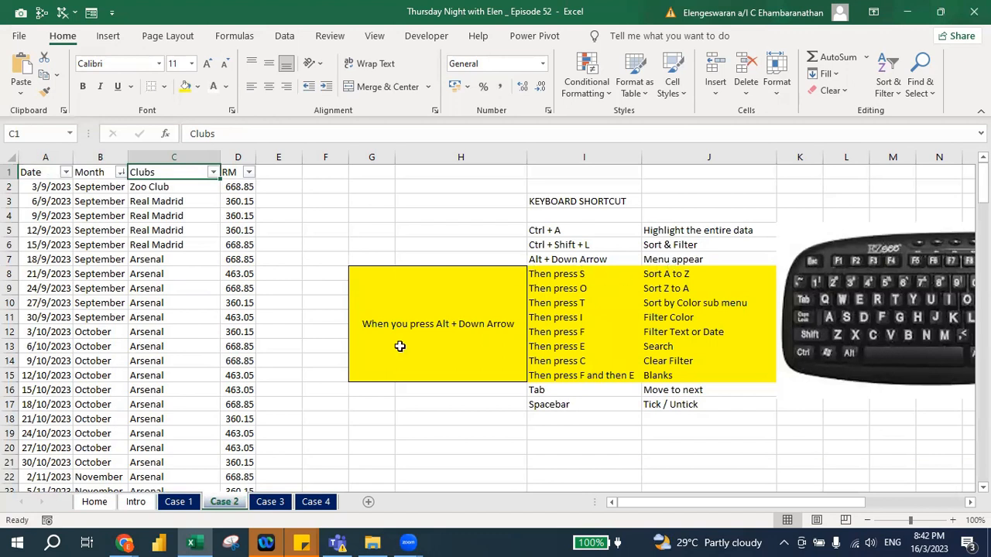
key(alt+Down)
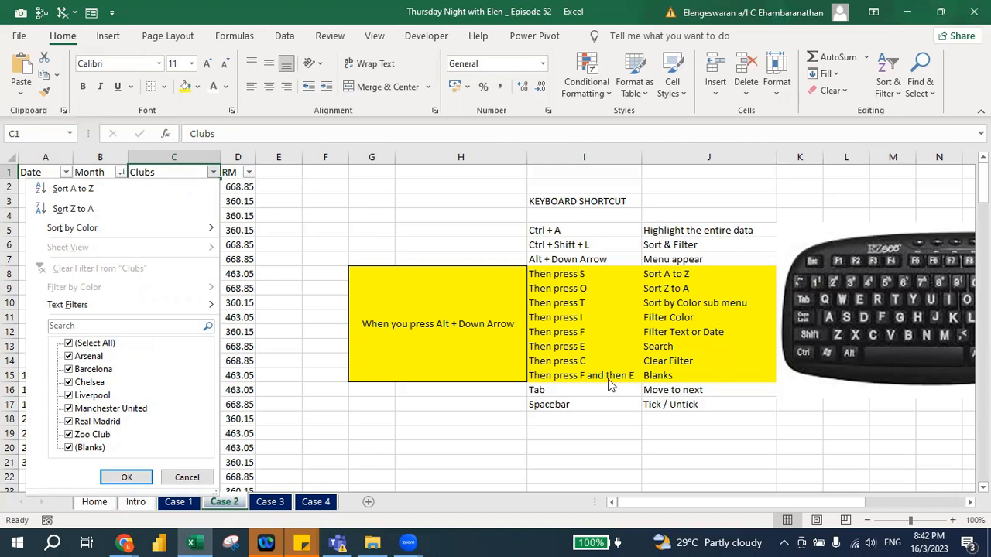
key(s)
key(Down)
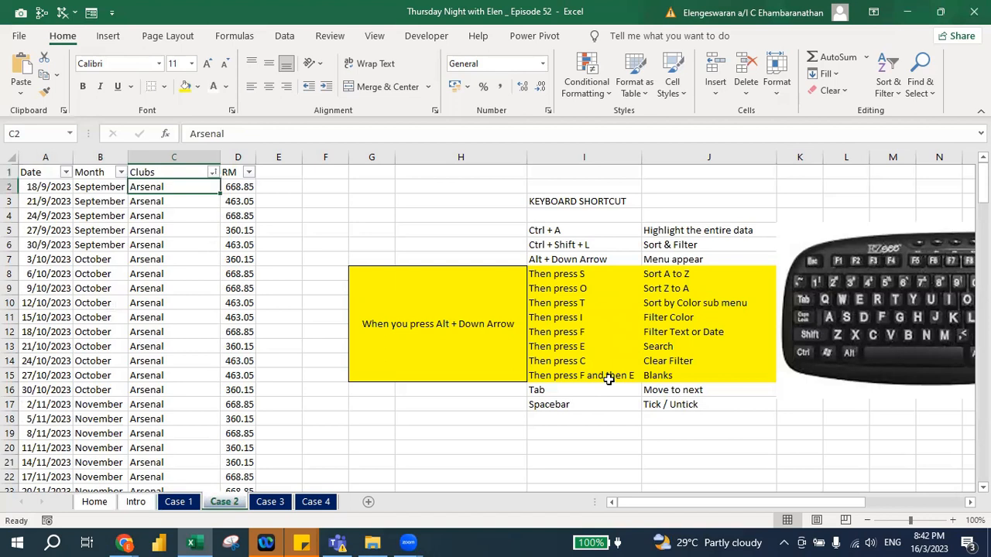
- Sort the table by the Clubs column from Z to A and check the column down to its last row
key(Up)
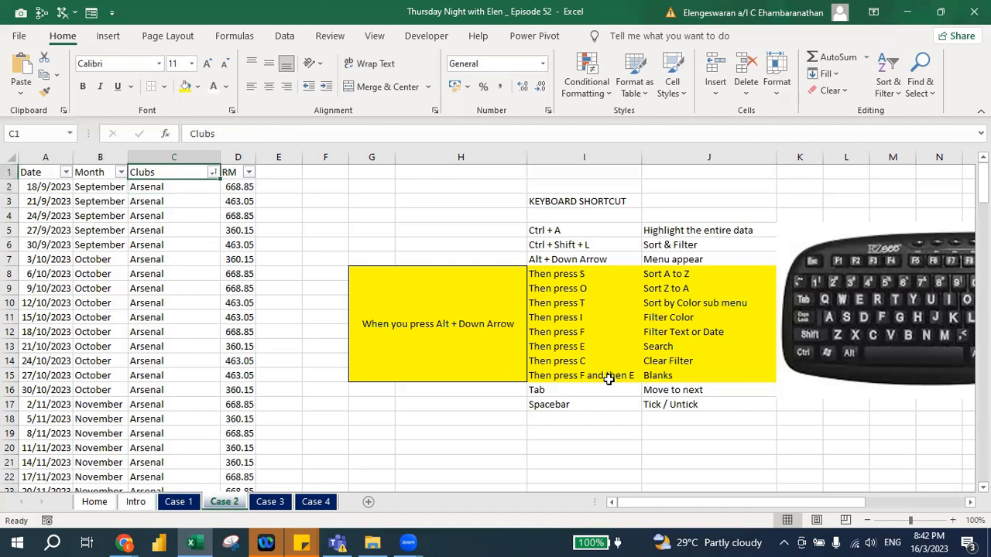
key(alt+Down)
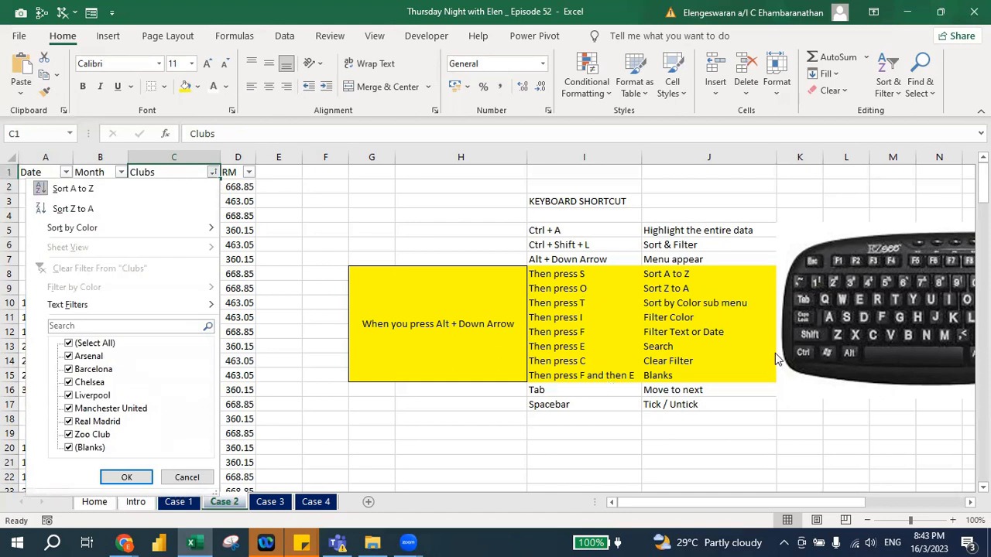
scroll(583, 294, right, 1)
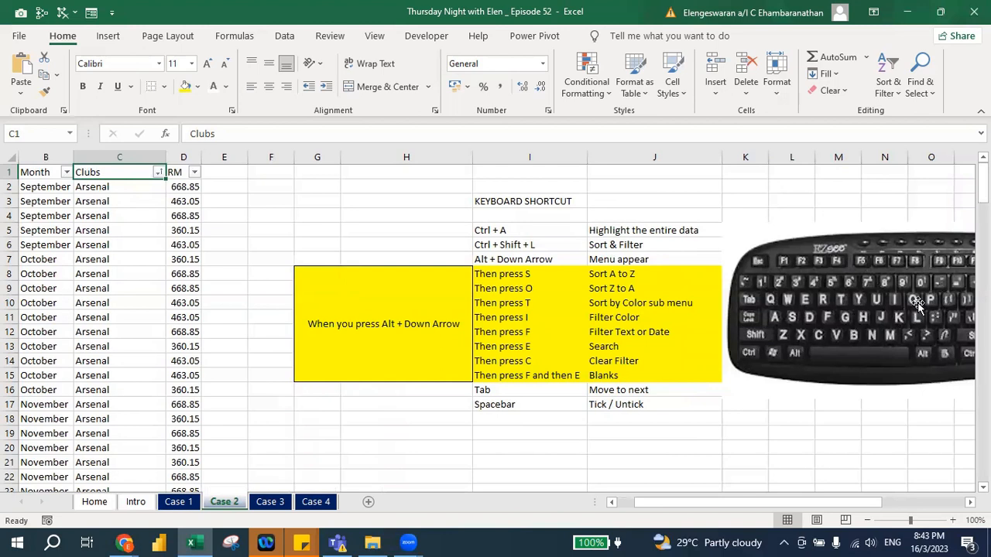
scroll(754, 319, left, 1)
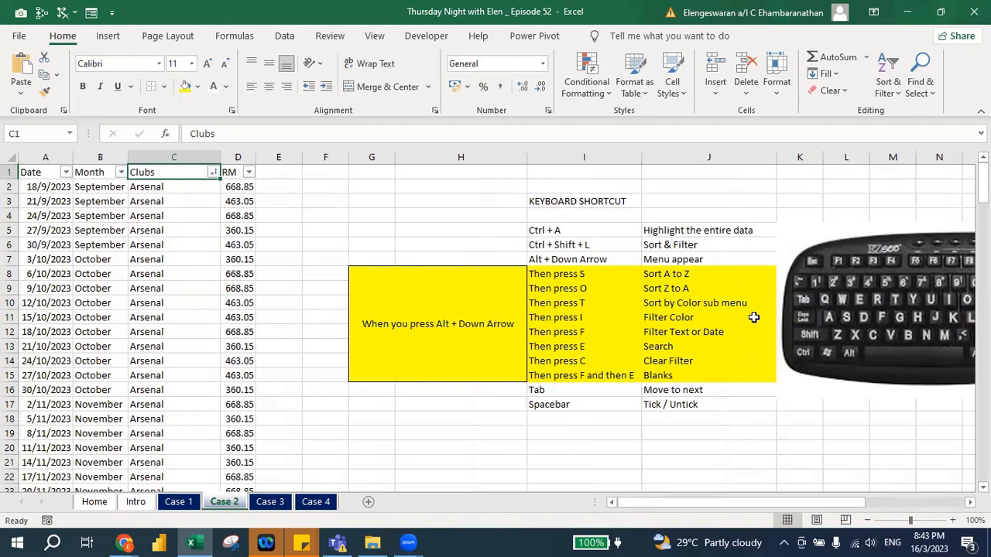
key(alt+Down)
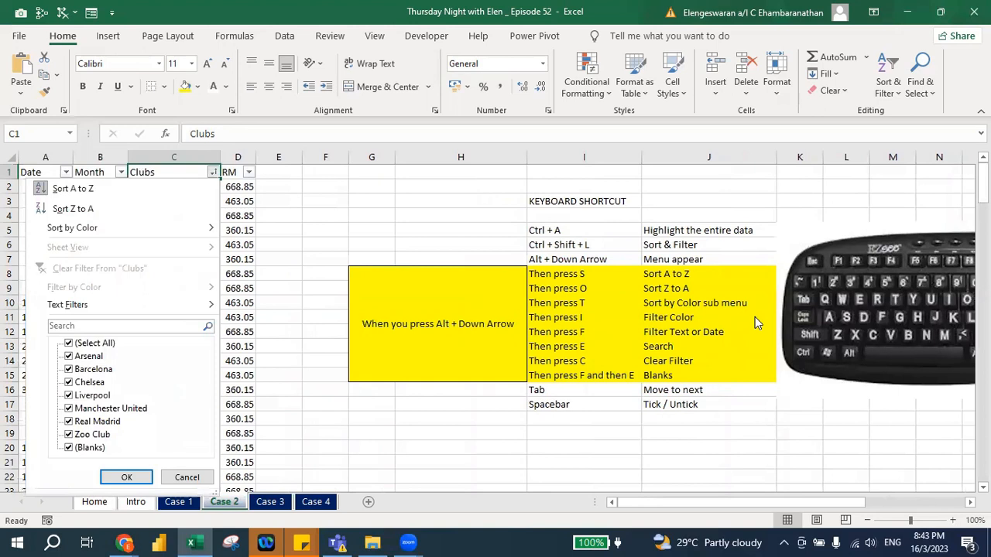
key(o)
key(Down)
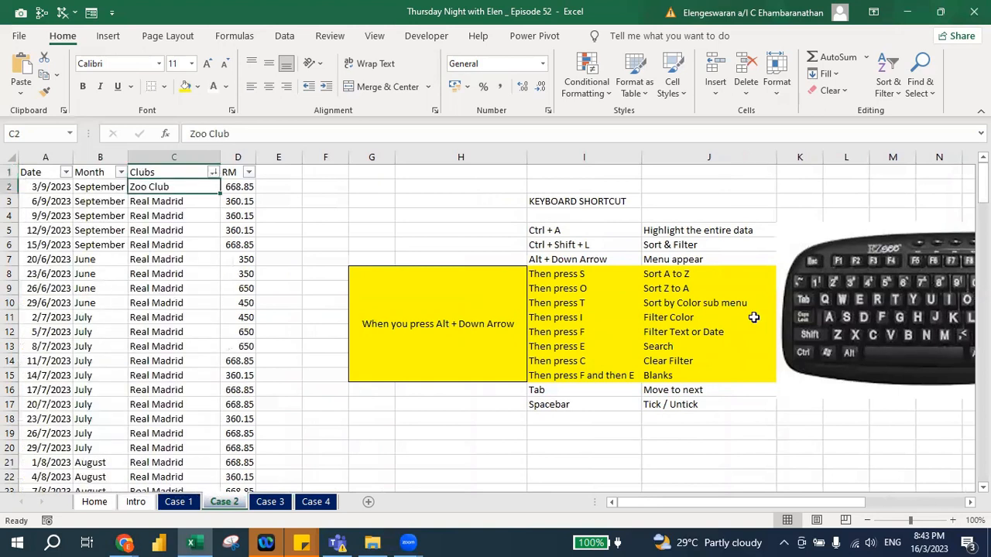
key(ctrl+Down)
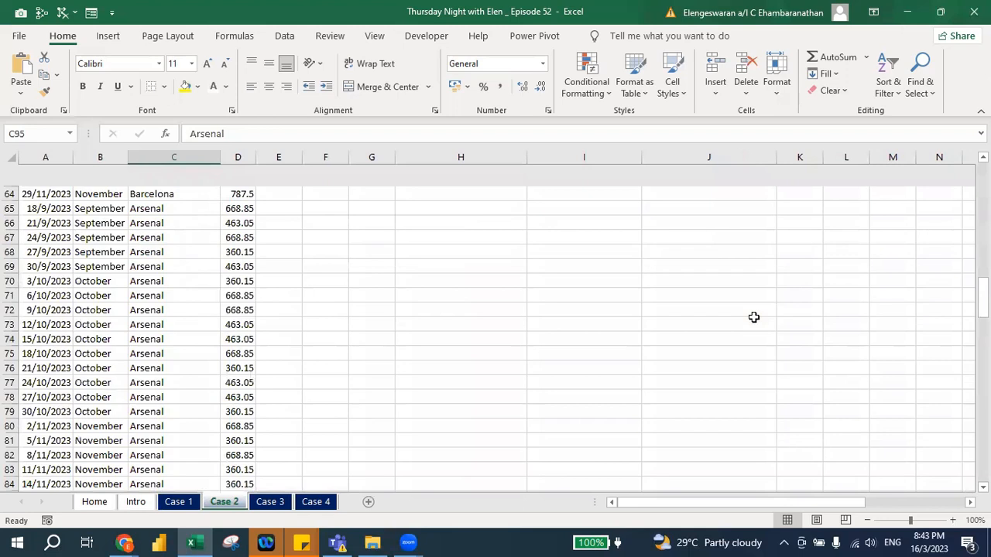
key(ctrl+Up)
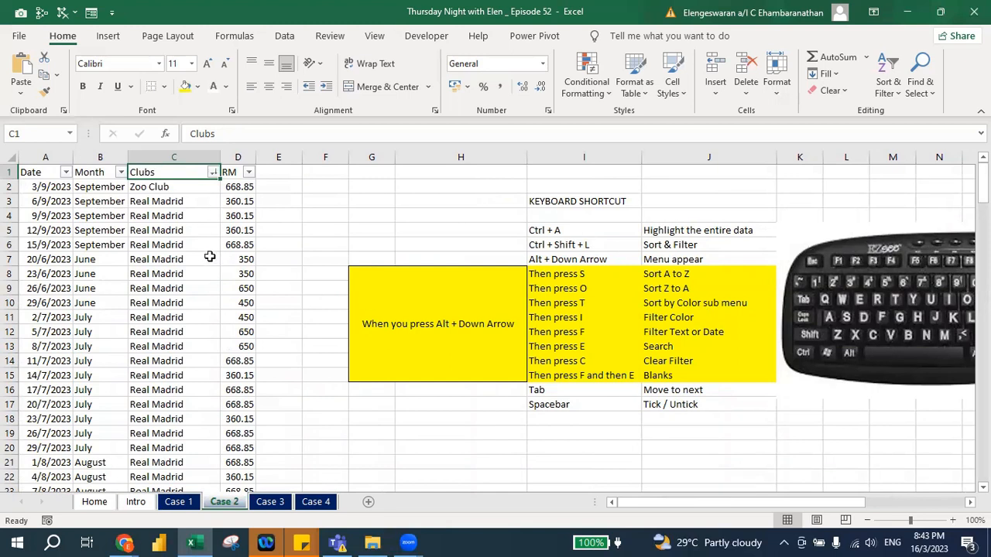
- Fill the table cells in rows 4 and 5, from Date to RM, with yellow
click(243, 228)
key(shift+Up)
key(shift+Left)
key(shift+Left)
key(shift+Left)
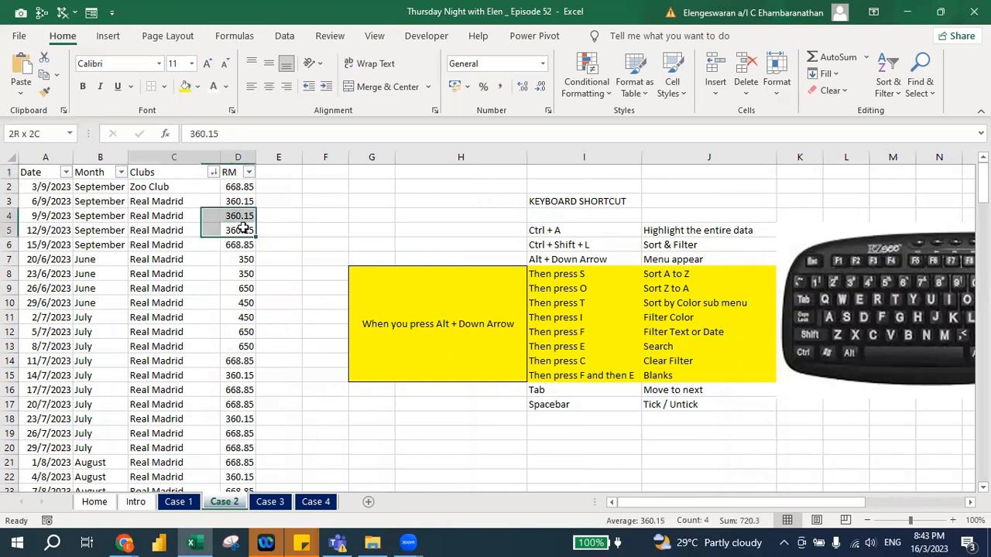
click(185, 86)
- Try to sort the table by cell color from the Clubs column
click(154, 176)
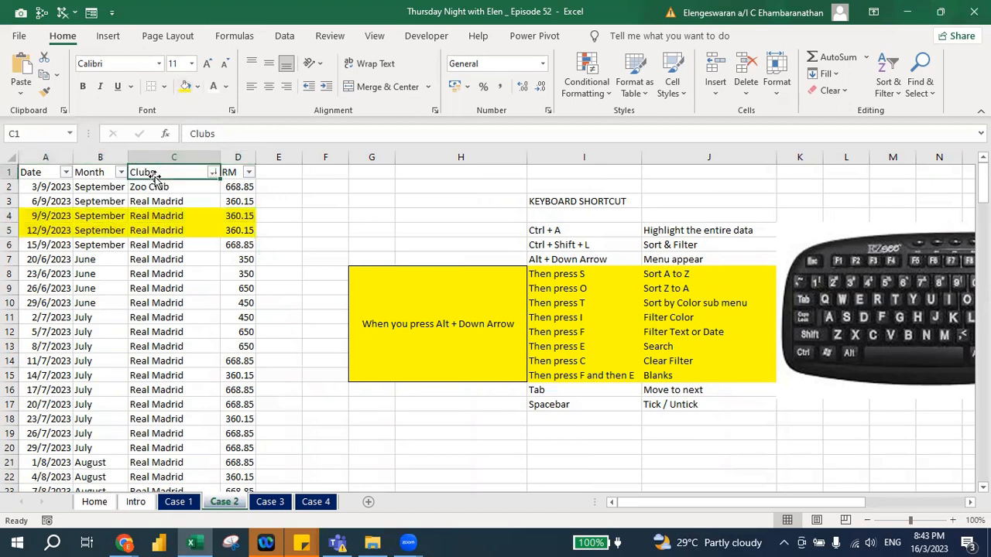
key(alt+Down)
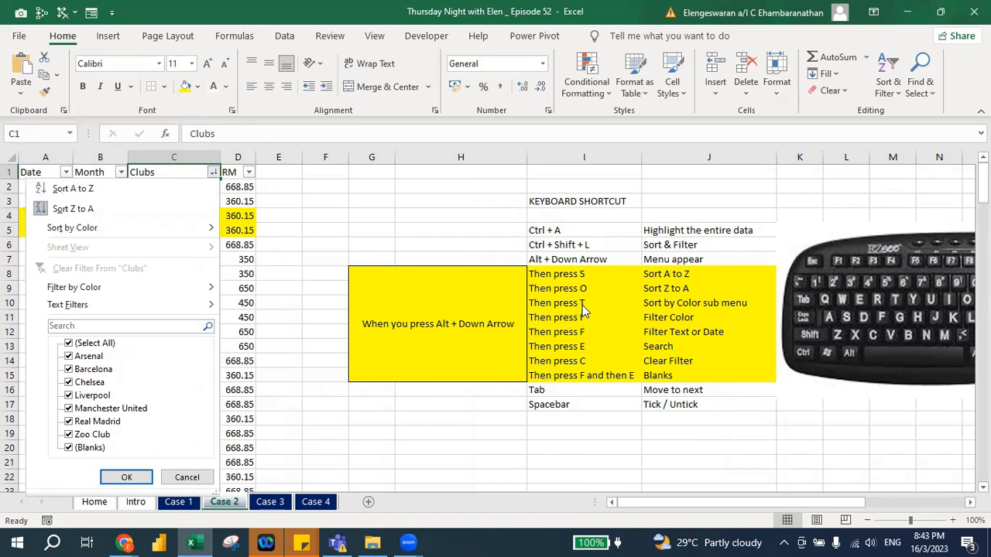
key(t)
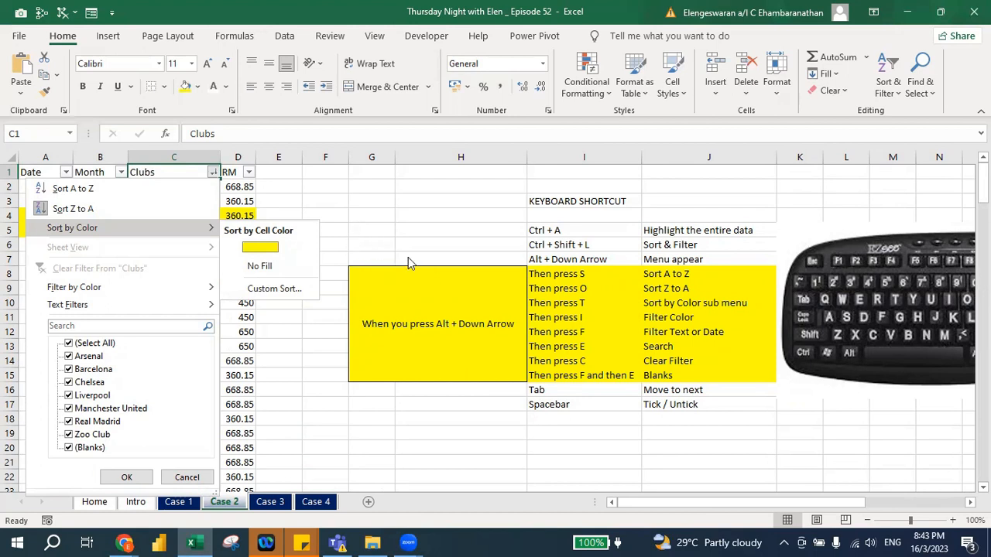
key(Return)
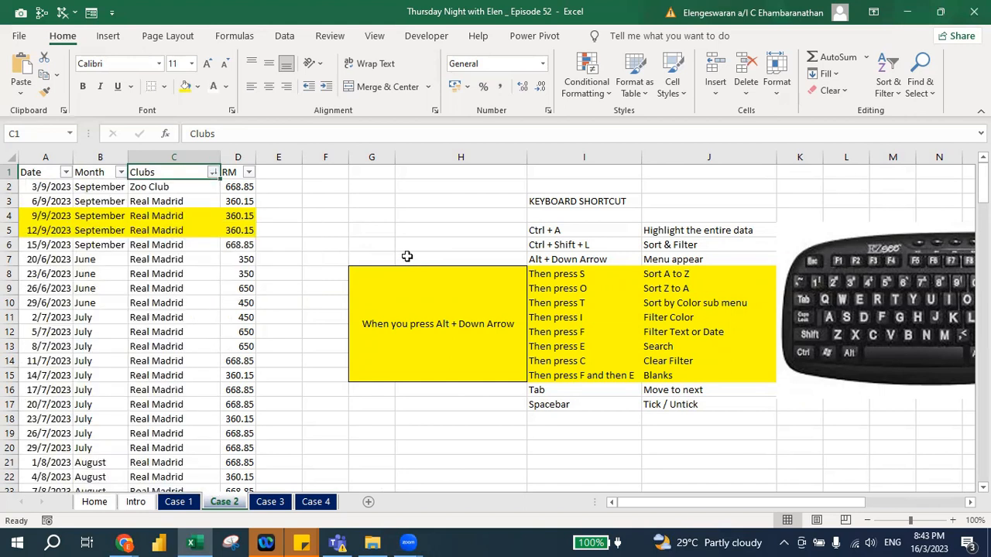
- Sort the Clubs column by the yellow cell color and select the first two club cells, C2:C3
key(alt+Down)
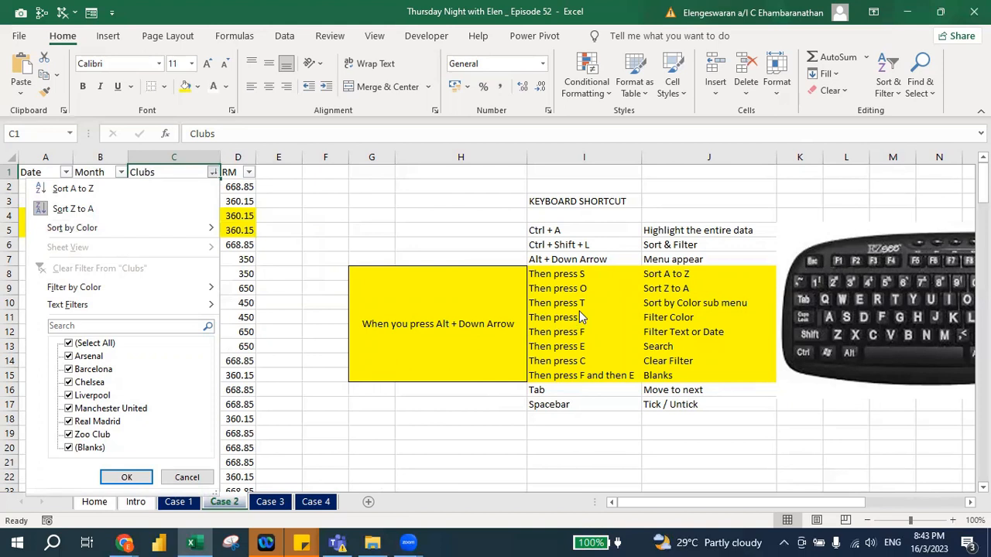
key(t)
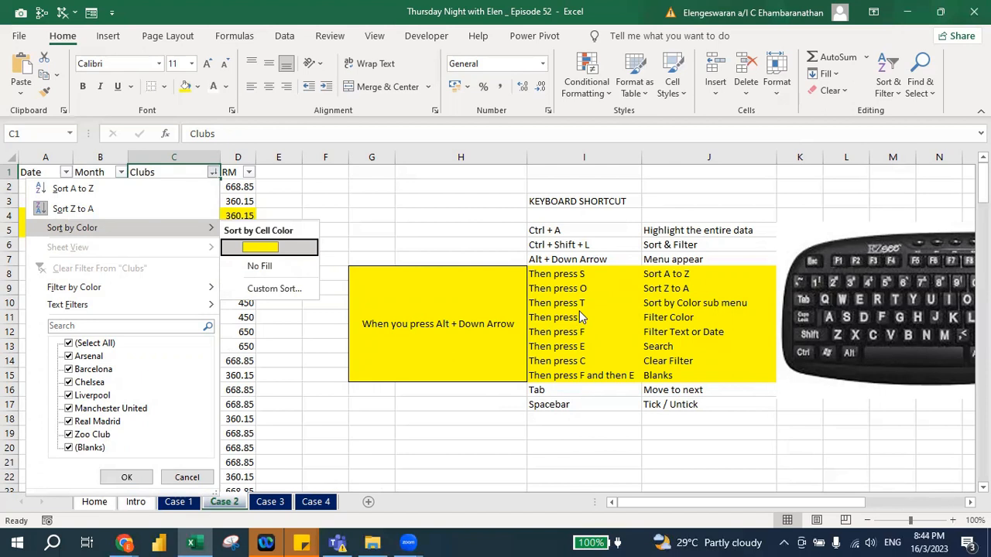
key(Return)
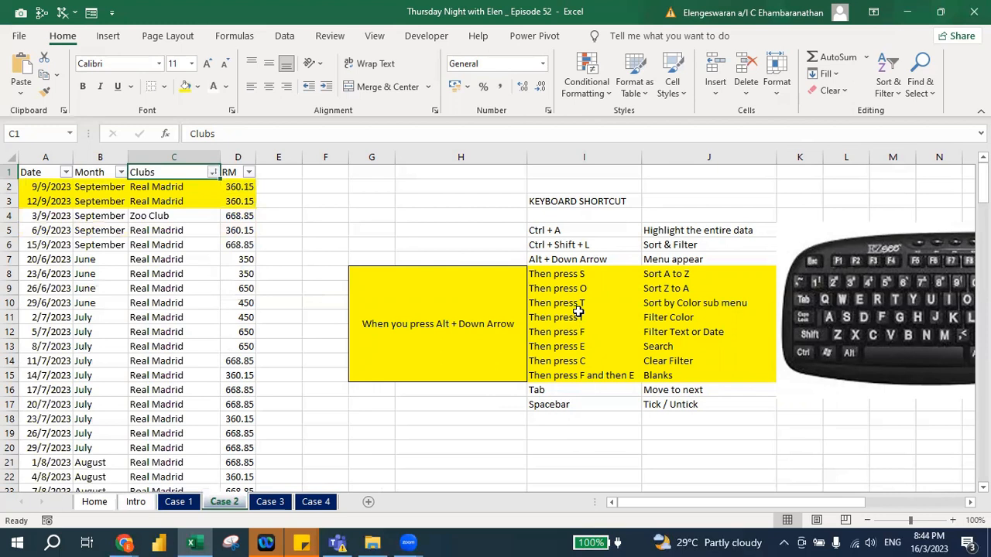
key(Down)
key(shift+Down)
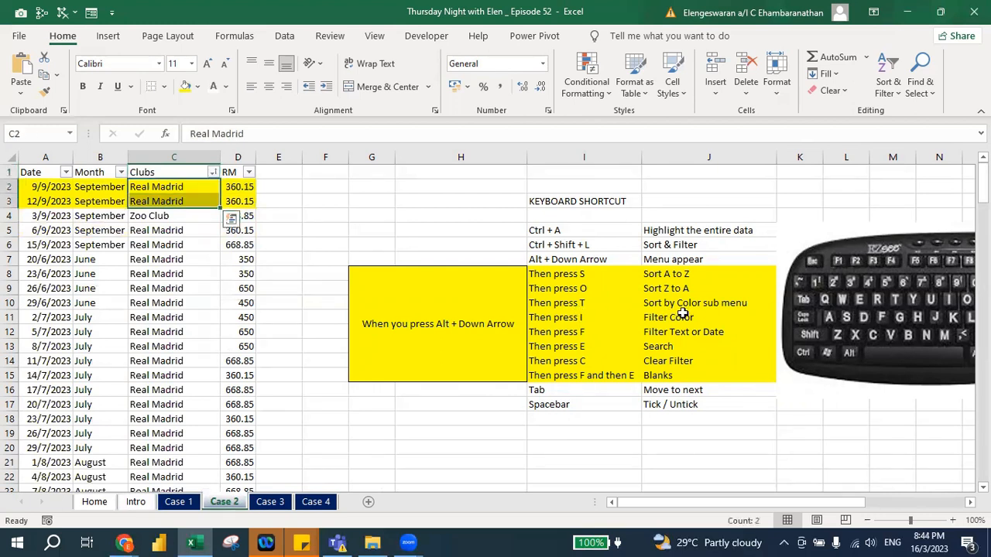
- Filter the Clubs column by the yellow cell color
key(Up)
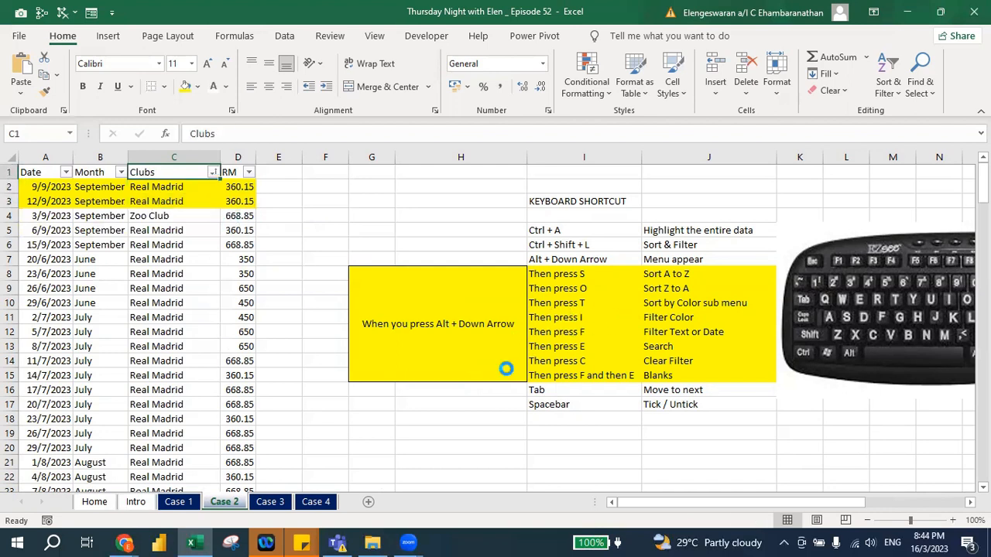
key(alt+Down)
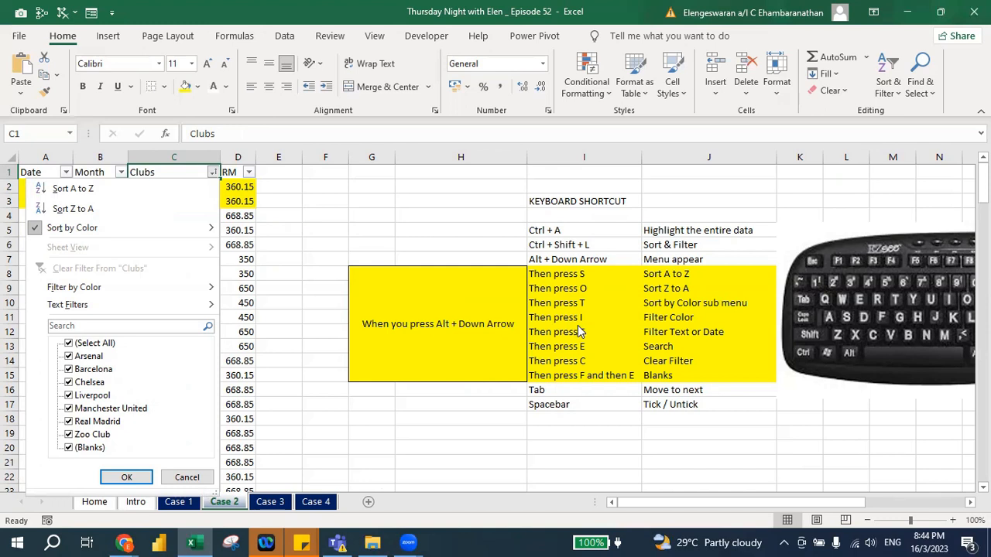
key(i)
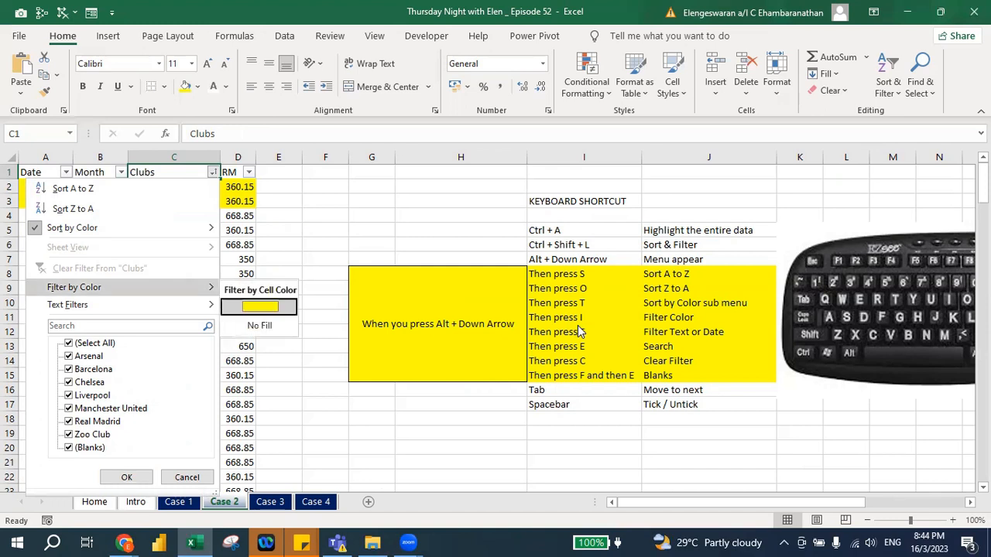
key(Return)
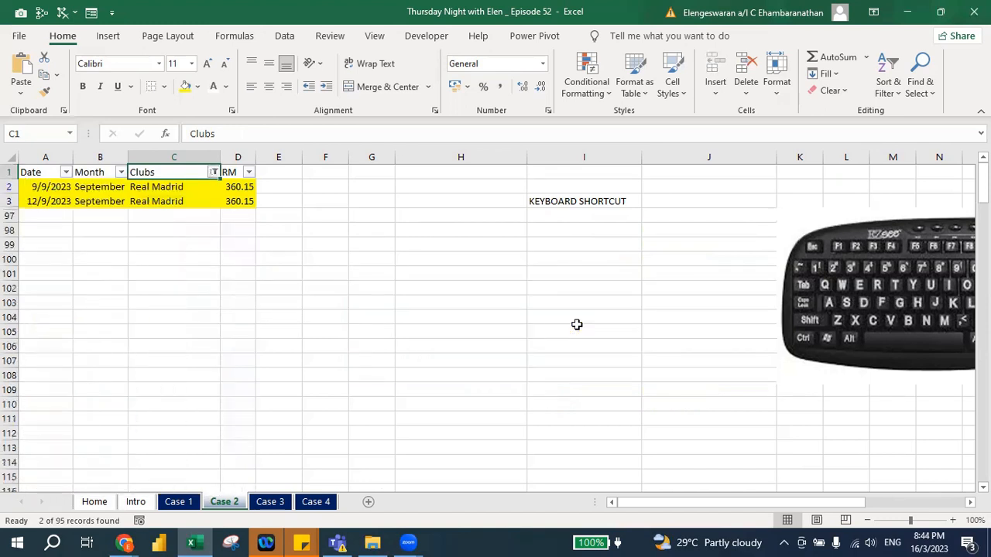
key(Down)
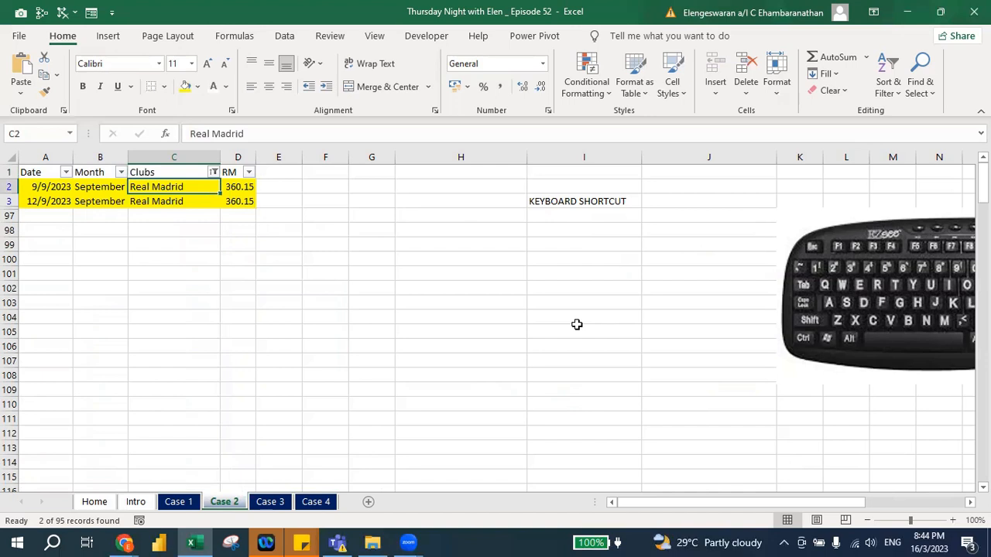
- Clear the color filter from the Clubs column and select its header cell C1
key(alt+Down)
key(c)
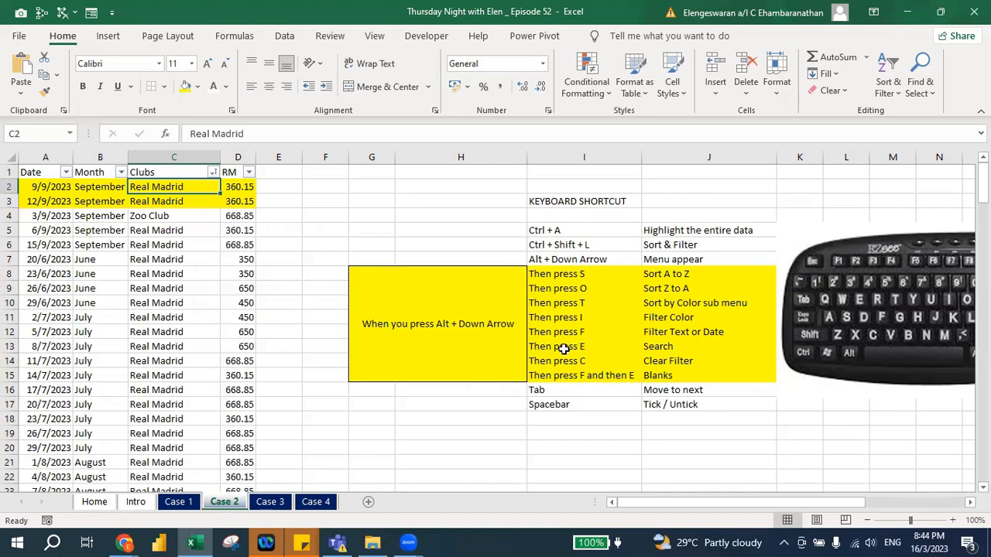
key(Up)
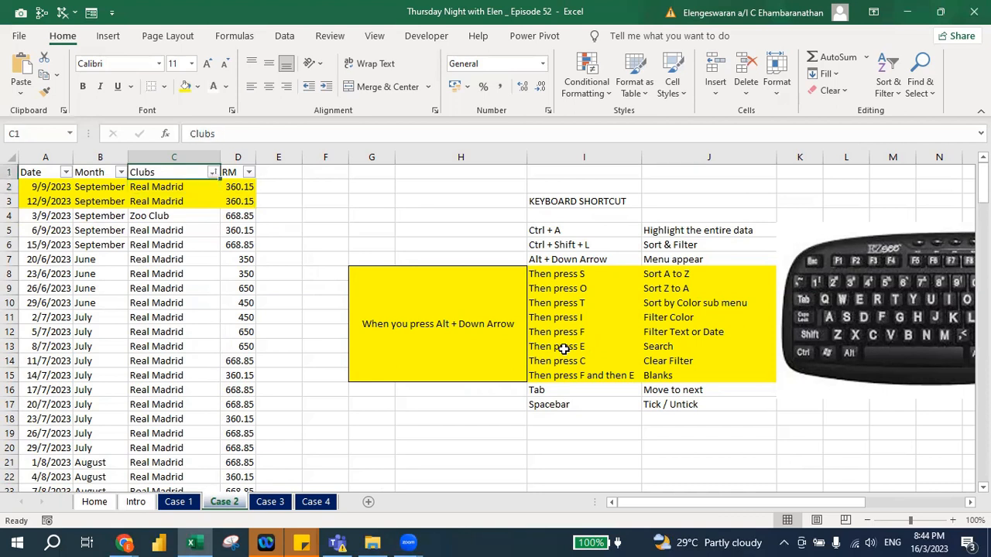
- Examine the text filter options available for the Clubs column, then close them without applying one
key(alt+Down)
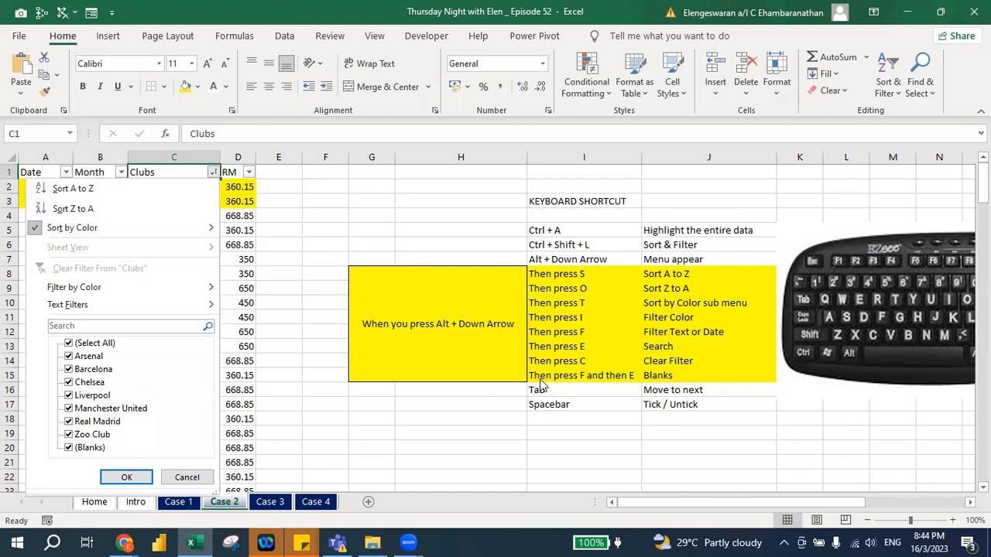
key(f)
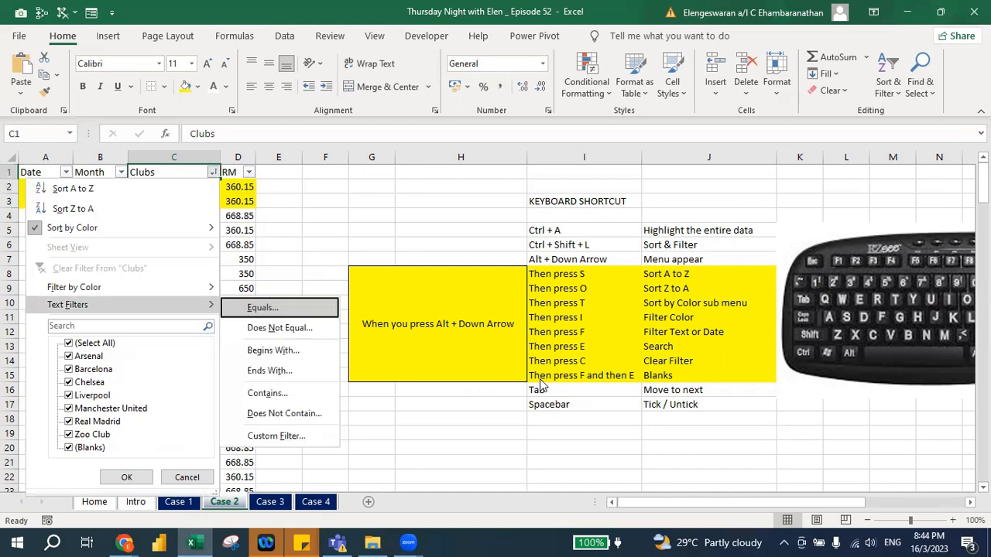
key(Down)
key(Down)
key(Up)
key(Up)
key(Escape)
key(Escape)
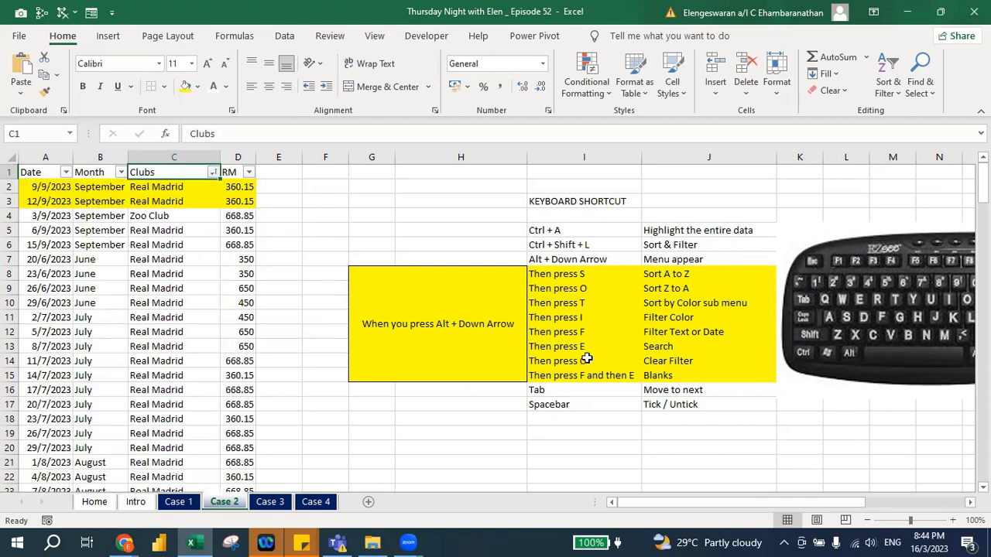
- Filter the Clubs column by searching its filter list for barcelona
key(alt+Down)
key(e)
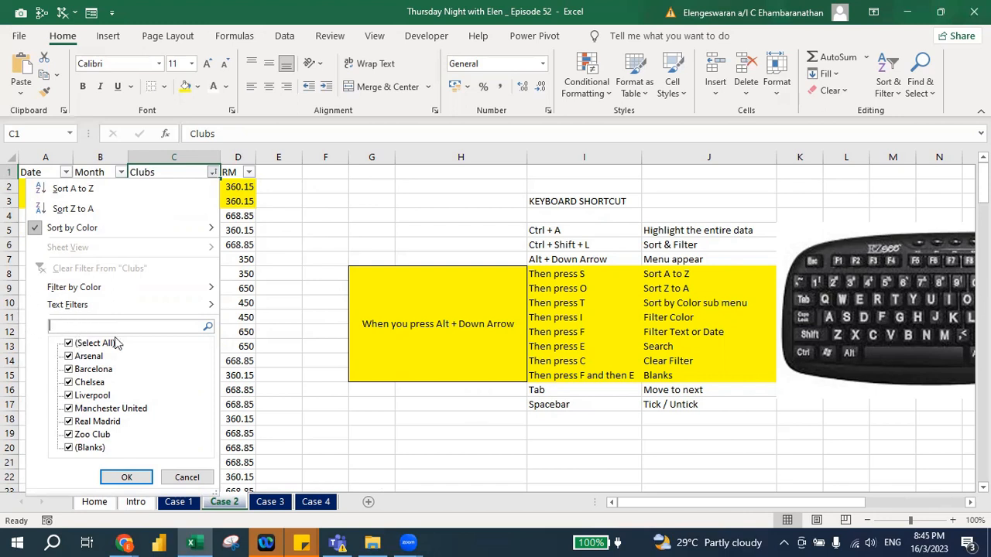
key(Escape)
key(alt+Down)
text(ebarcelona)
key(Return)
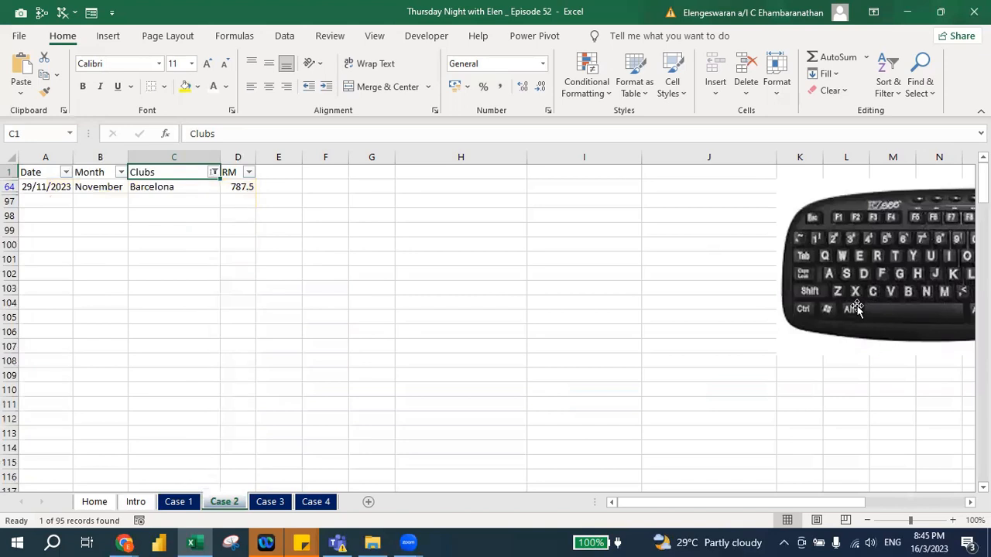
- Clear the Barcelona filter and filter the Clubs column by searching for arsenal instead
key(alt+Down)
key(c)
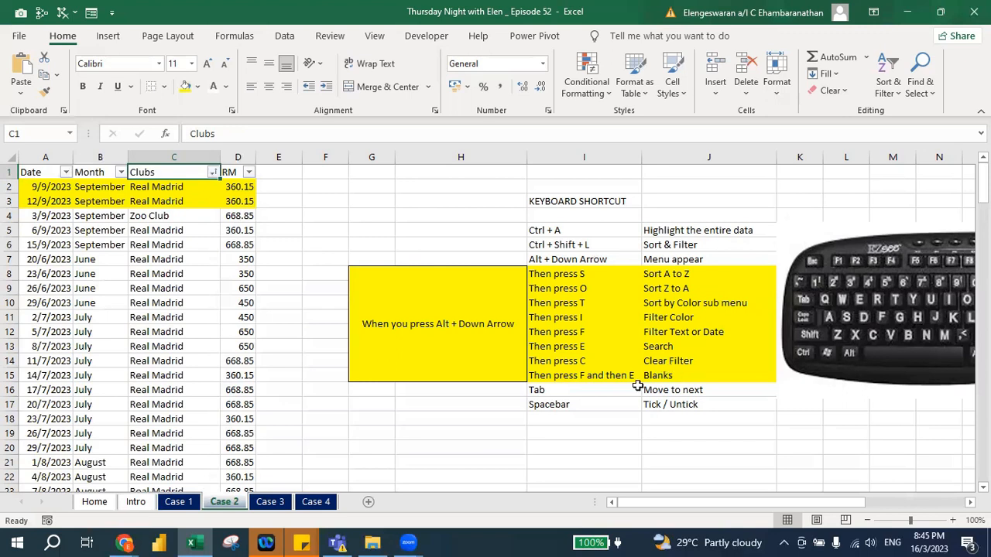
key(alt+Down)
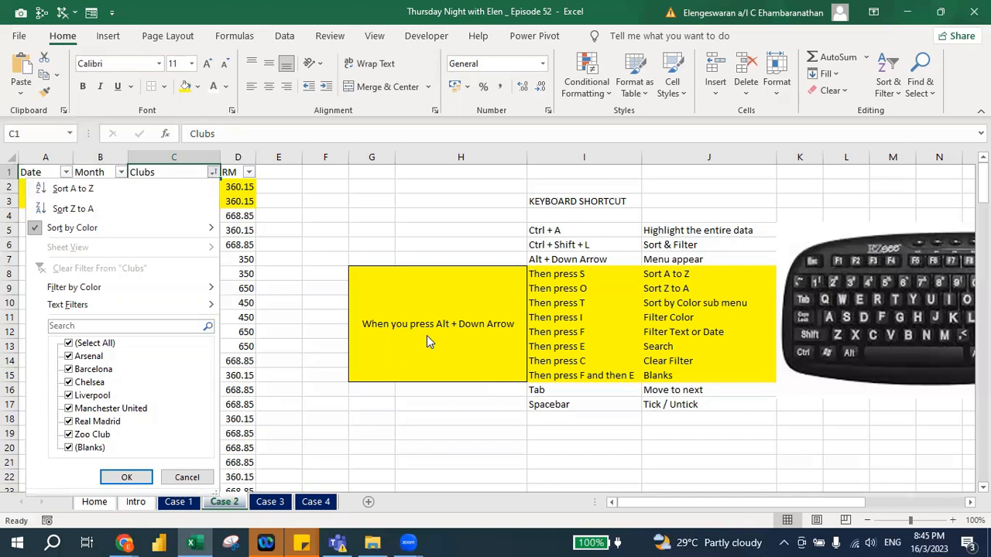
text(earsenal)
key(Return)
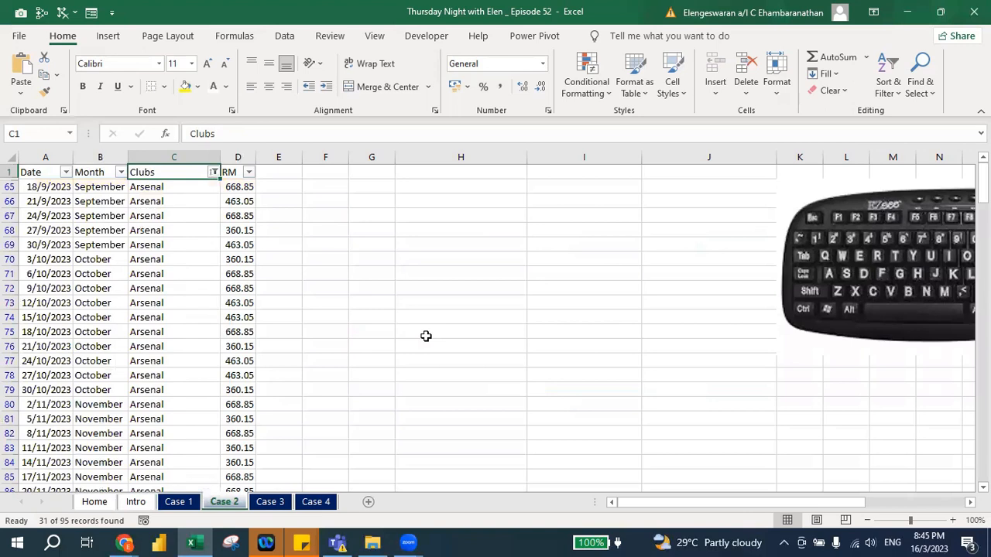
- Enter the note "alt down arrow >> Press C" in cell H1
click(454, 174)
text(alt down aroo)
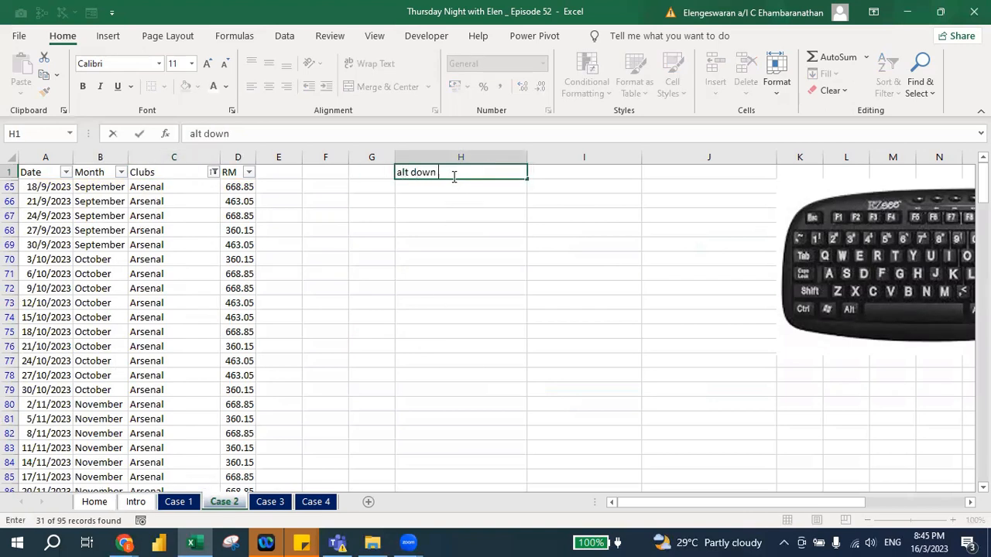
key(BackSpace)
key(BackSpace)
text(row >> Press C)
key(Return)
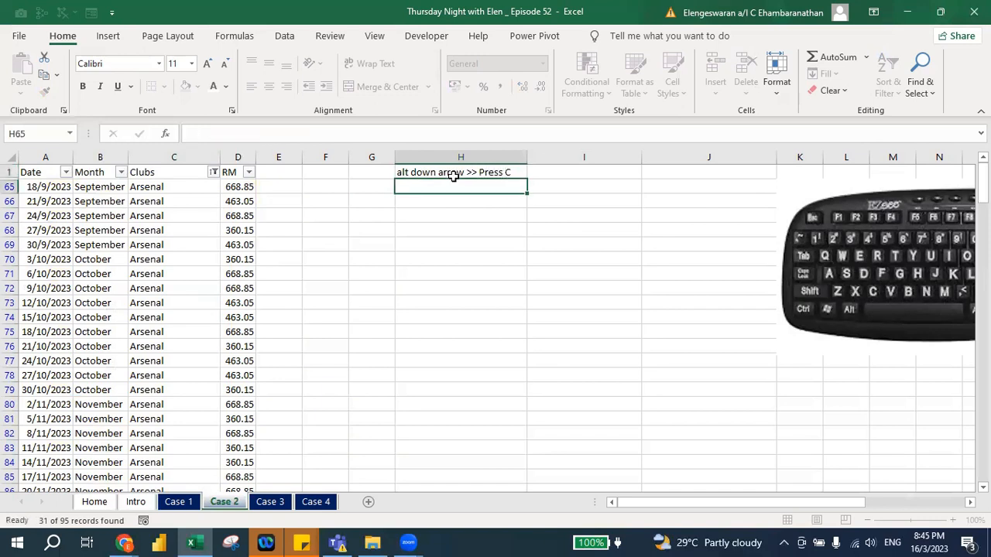
- Return to the Clubs header and clear the Arsenal filter from the column
key(Left)
key(Left)
key(Left)
key(Left)
key(Left)
key(Up)
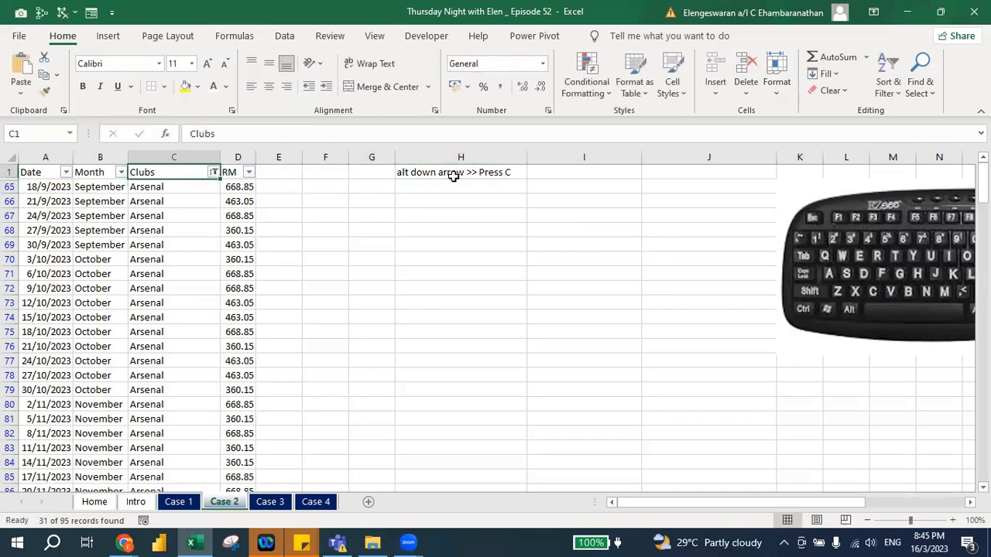
key(alt+Down)
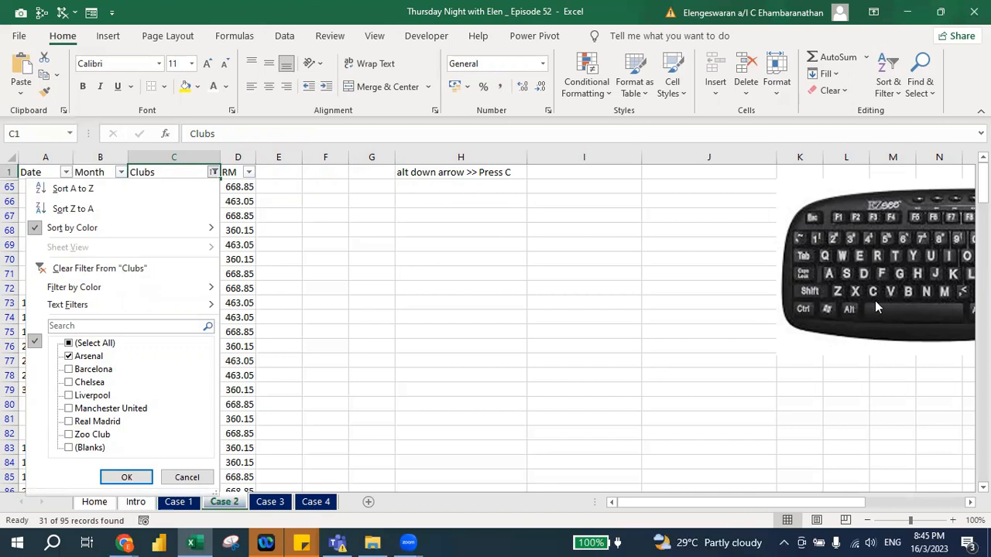
key(c)
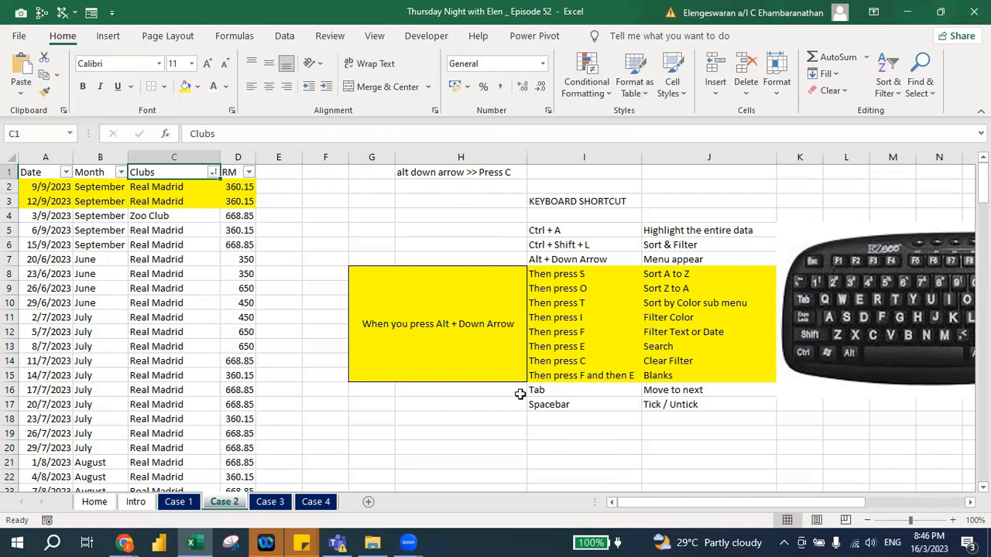
- Filter the Clubs column for blank cells using the Equals text filter with an empty value
key(alt+Down)
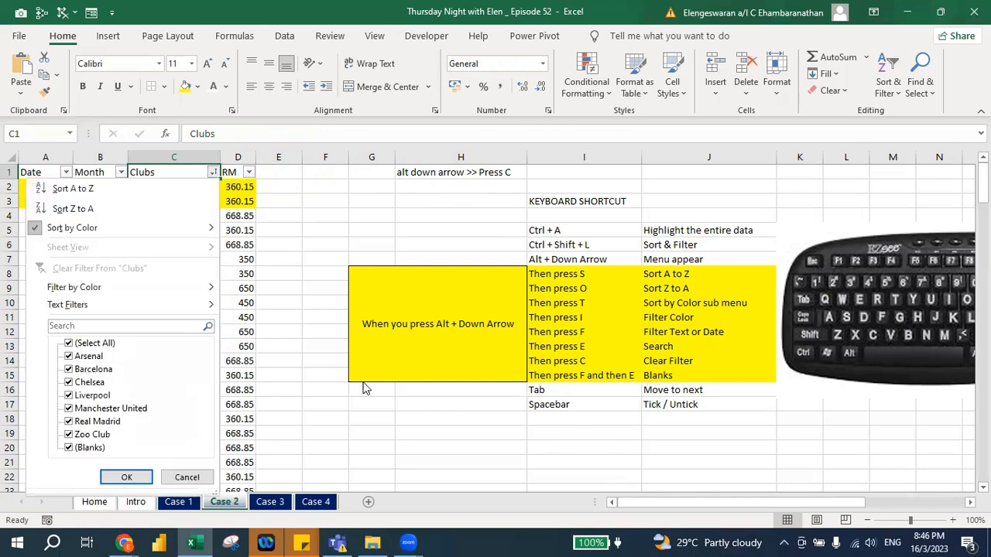
key(f)
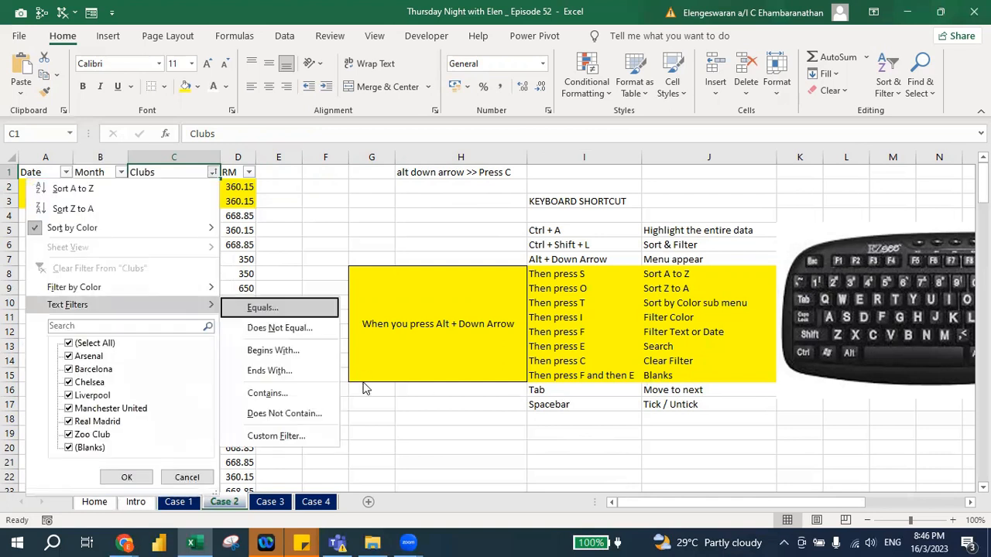
key(e)
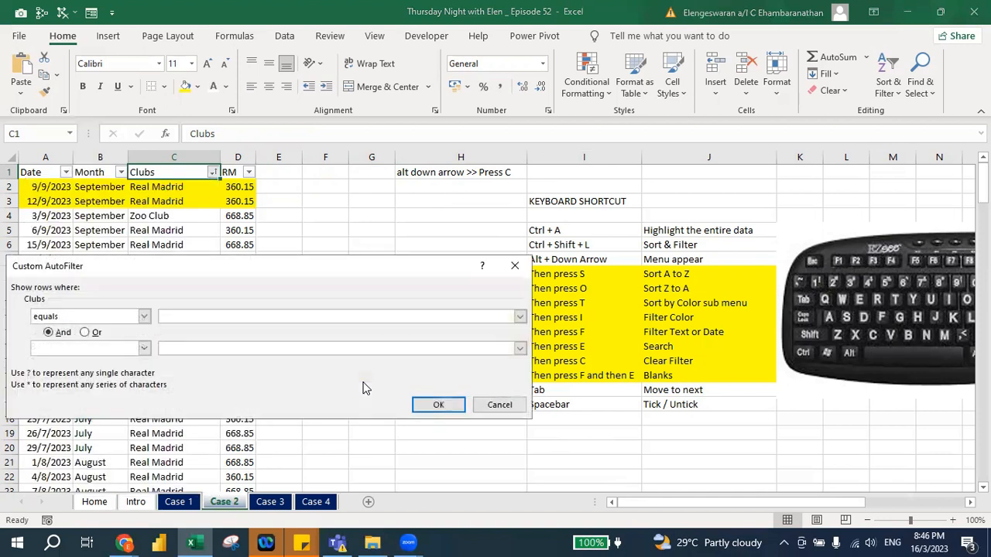
key(Return)
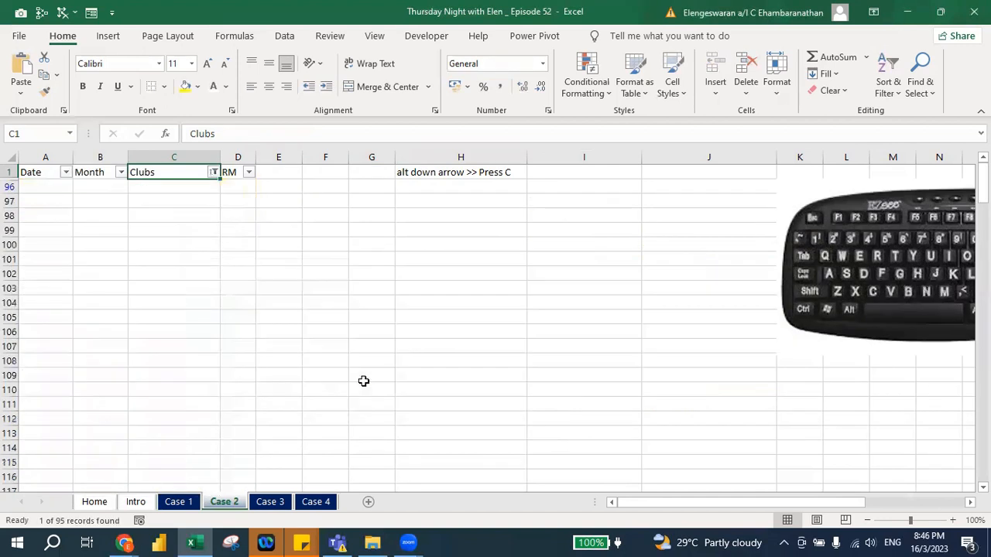
- Select the empty cells in the Clubs column from C96 down to C111
key(Down)
key(shift+Down)
key(shift+Down)
key(shift+Down)
key(shift+Down)
key(shift+Down)
key(shift+Down)
key(shift+Down)
key(shift+Down)
key(shift+Down)
key(shift+Down)
key(shift+Down)
key(shift+Down)
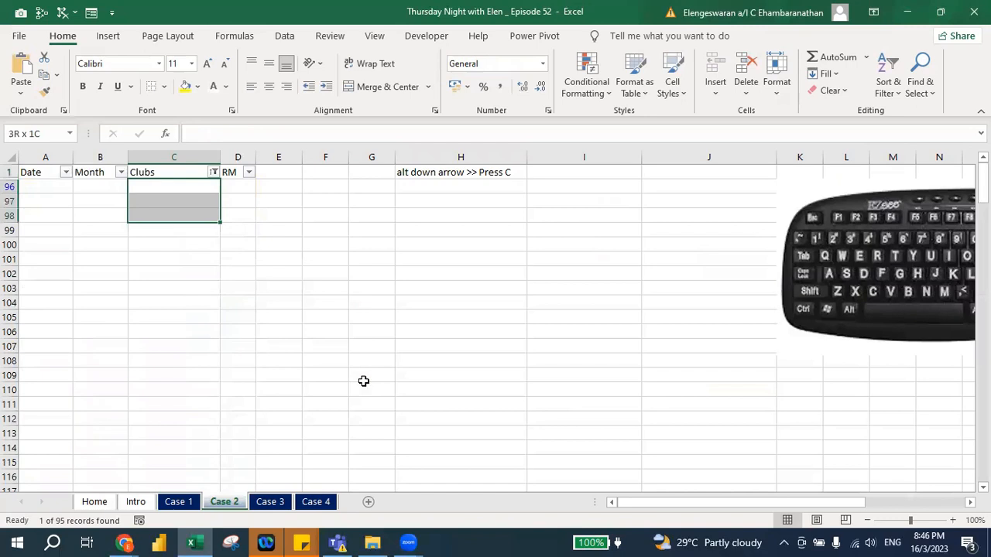
key(shift+Down)
key(shift+Down)
key(shift+Down)
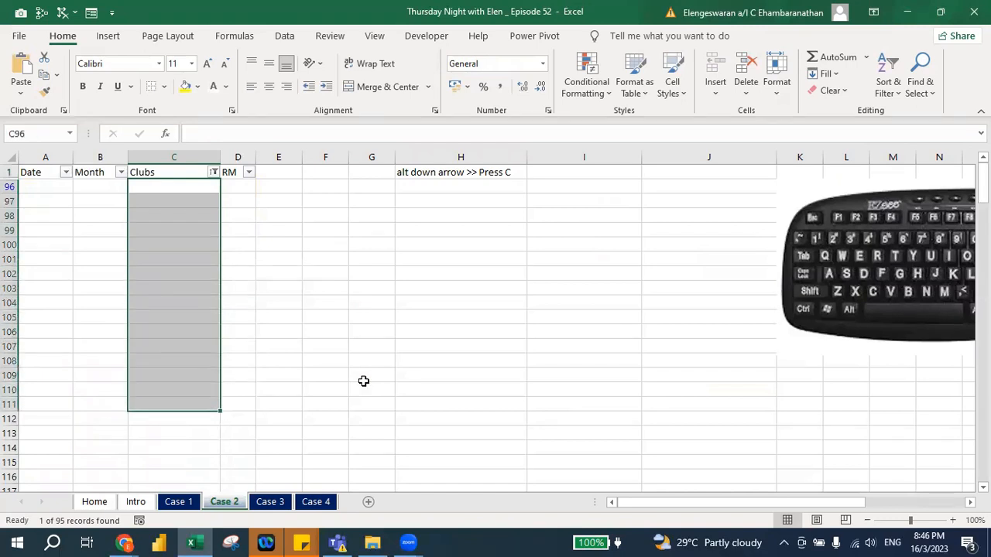
- Remove the blanks filter from the table and go back to the header row
key(ctrl+shift+l)
scroll(363, 381, up, 20)
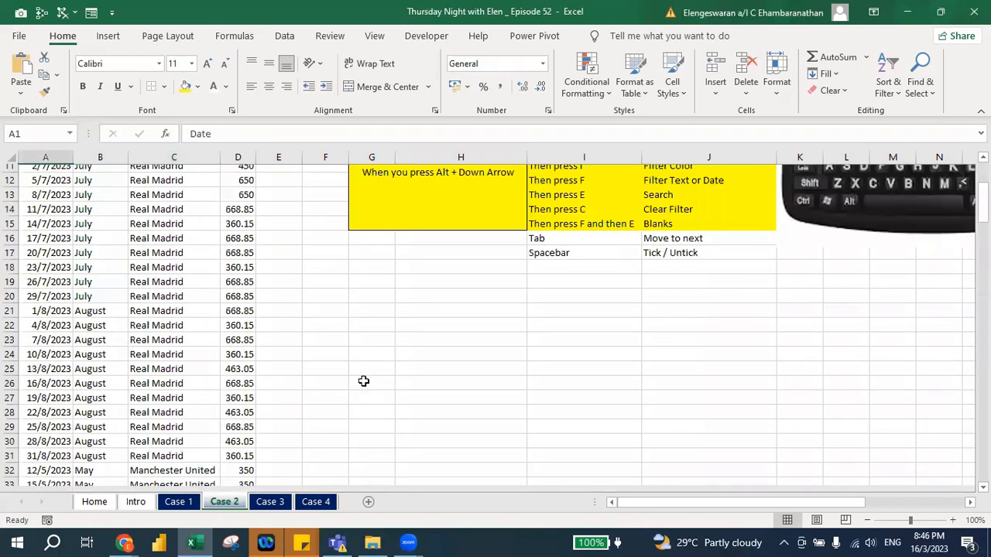
key(ctrl+Up)
- Reapply the Equals text filter with an empty value to the Clubs column to isolate blanks
key(alt+Down)
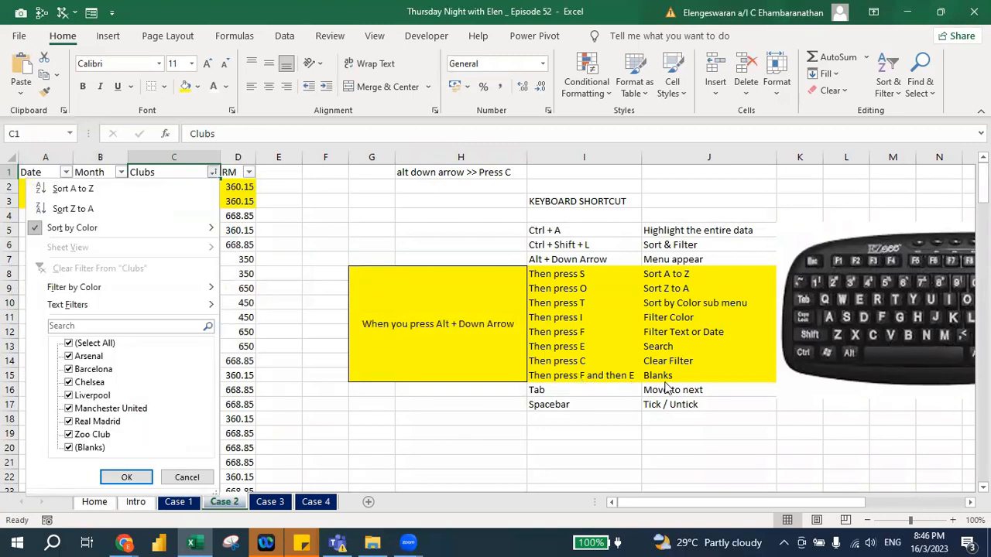
key(f)
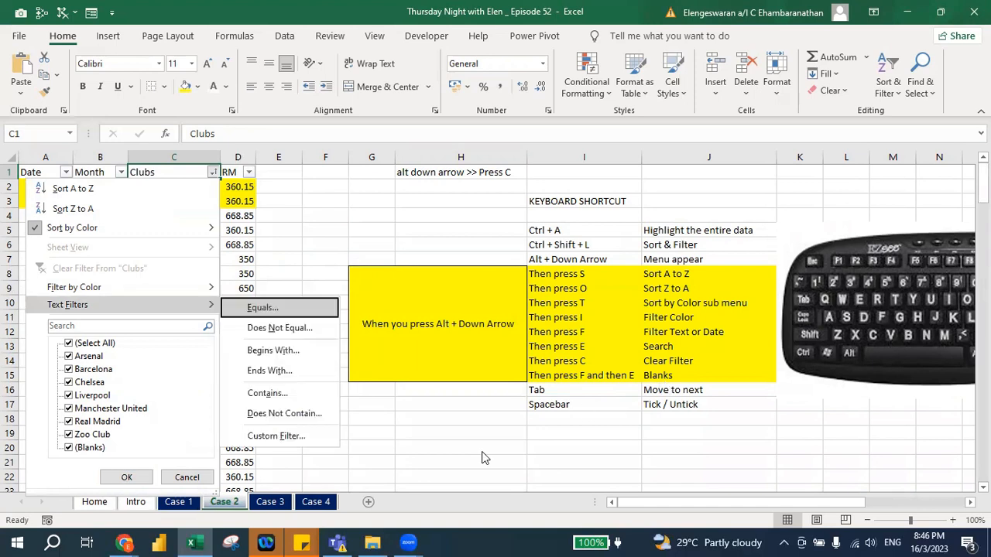
key(e)
key(Return)
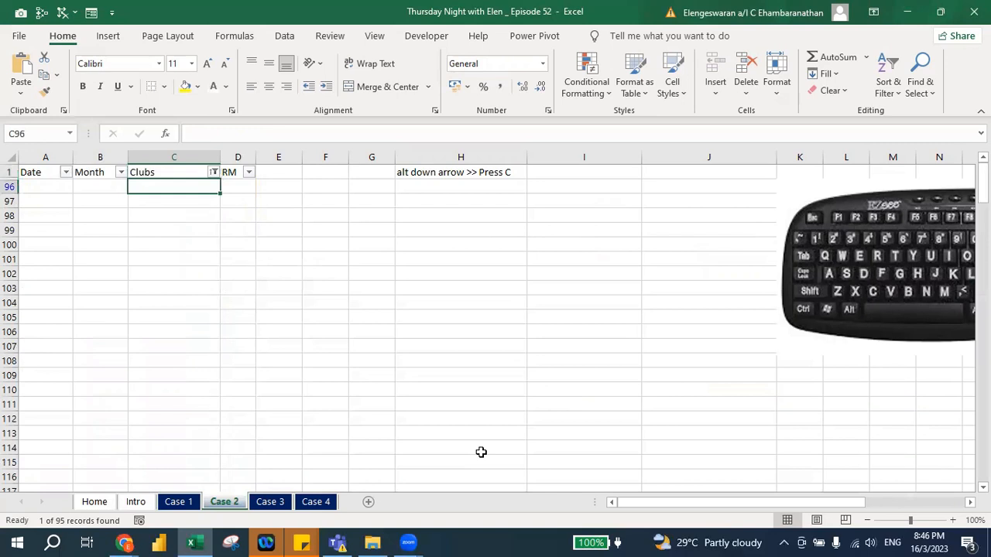
- Clear the repeated blanks filter and return to cell A1
key(ctrl+shift+l)
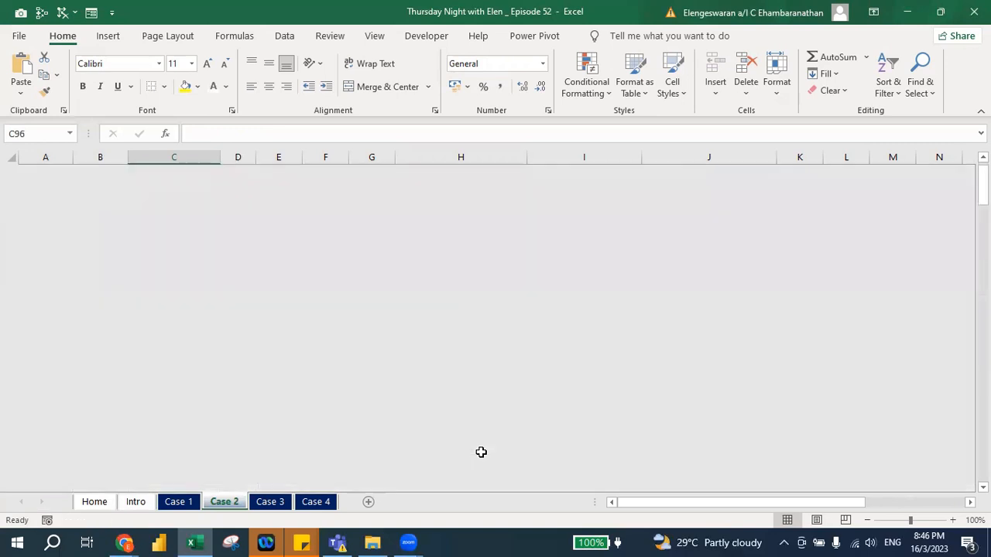
key(ctrl+Home)
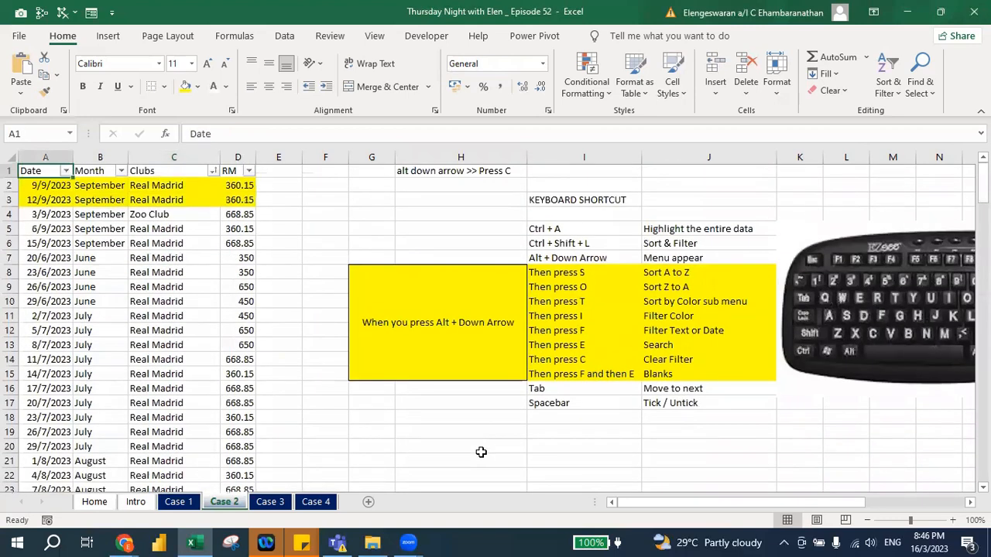